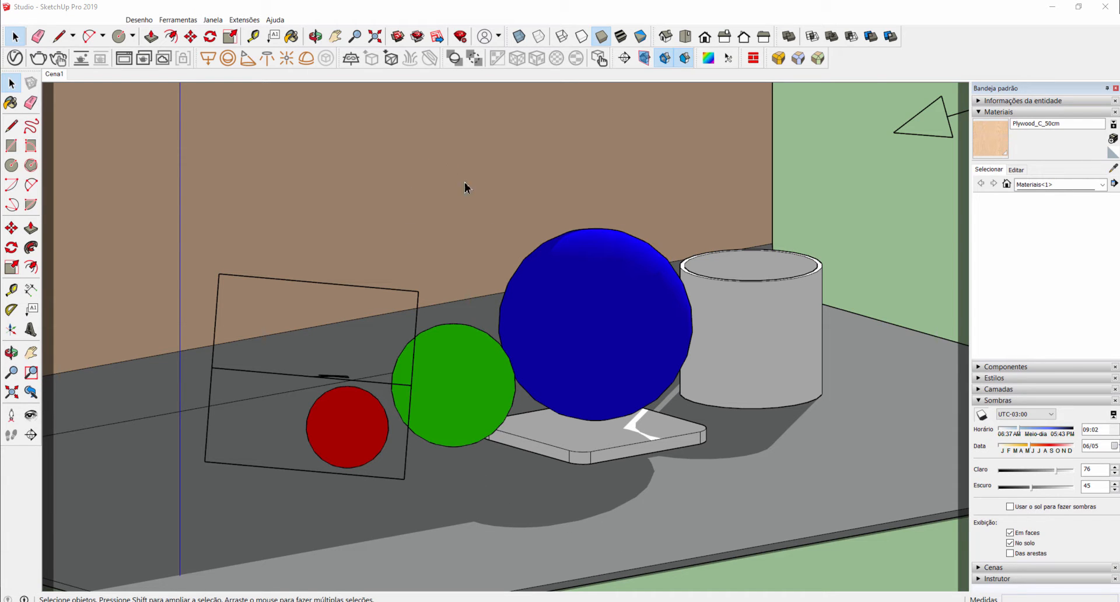
- Look over the studio model, restore the Cena1 scene view and render it with V-Ray
scroll(514, 266, "down", 5)
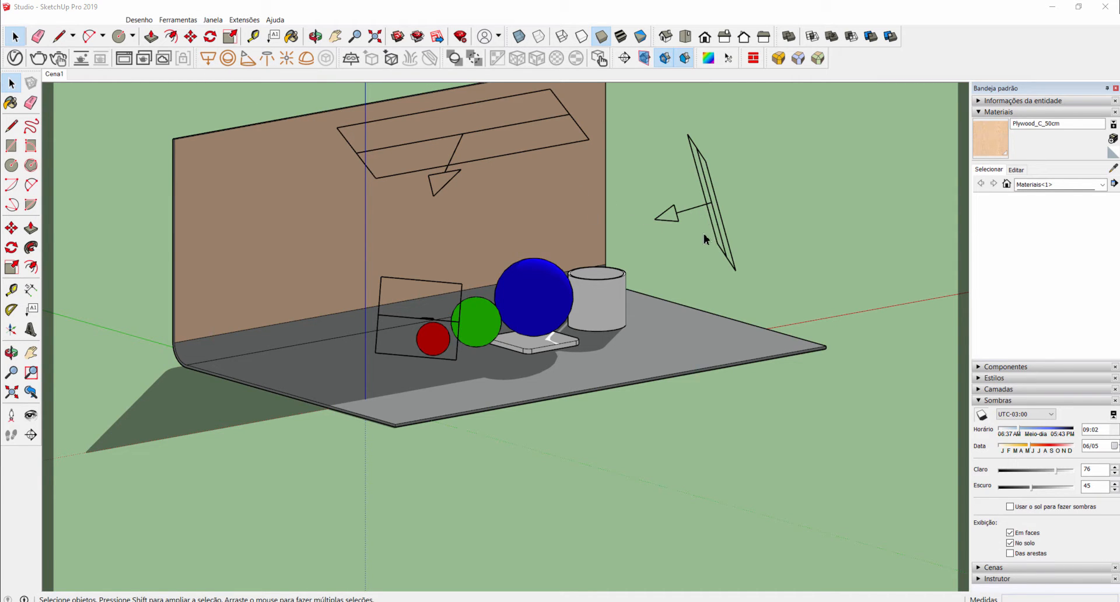
scroll(474, 295, "up", 2)
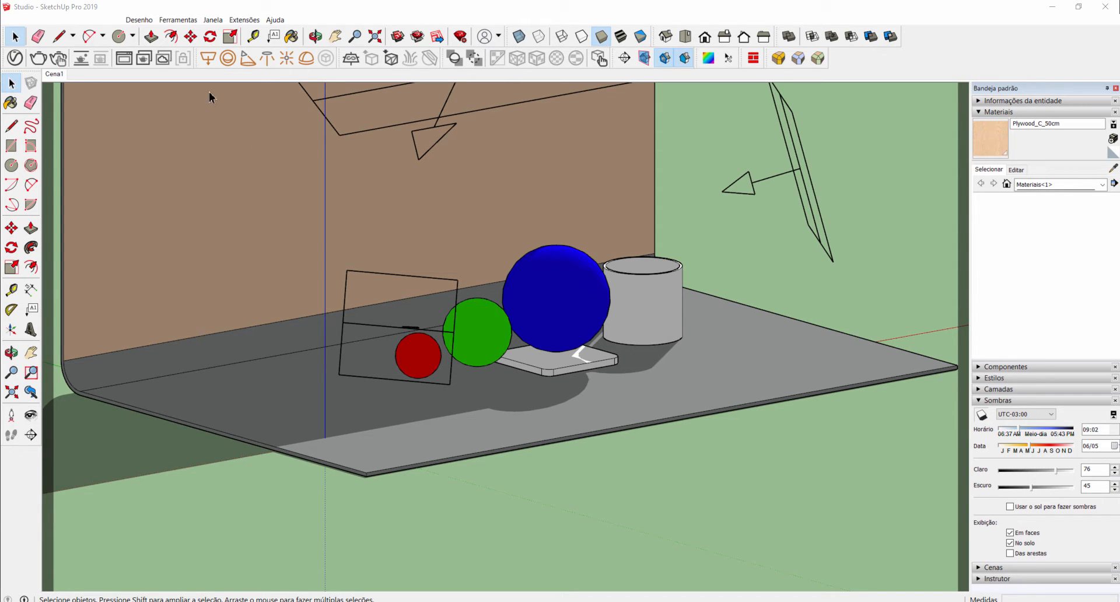
left_click(54, 74)
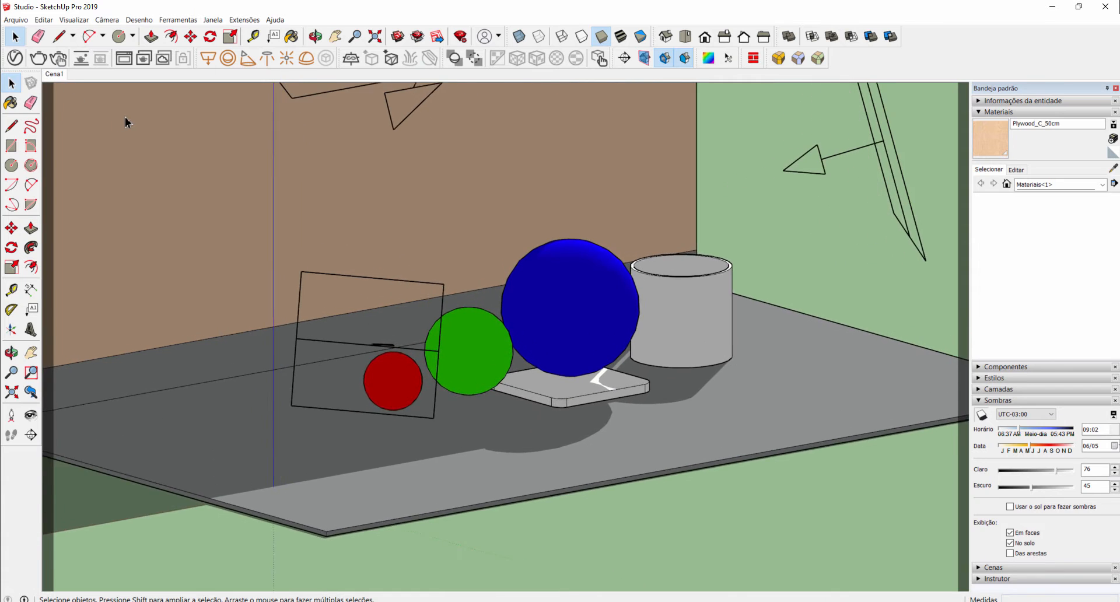
left_click(38, 58)
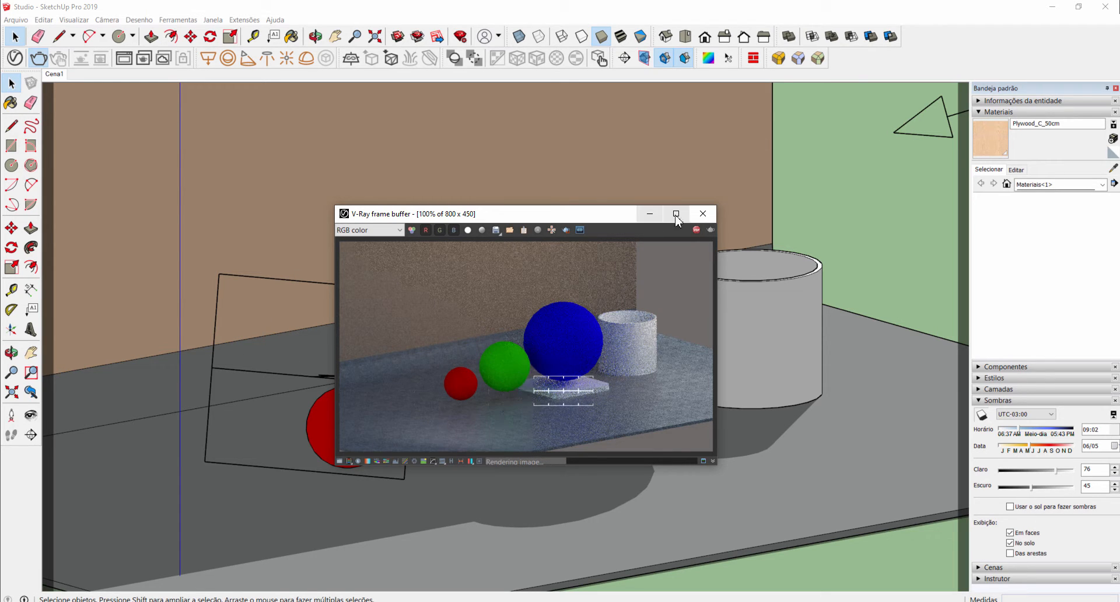
- Review the scene's lights and their intensities in the V-Ray Asset Editor alongside the render, closing both windows when done
left_click(20, 61)
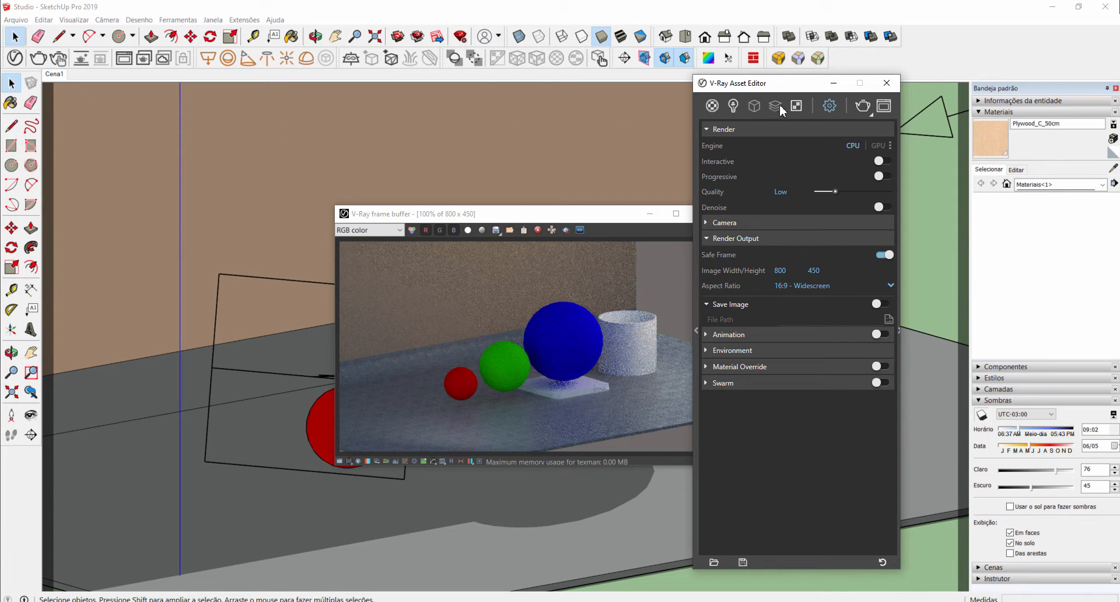
left_click(733, 105)
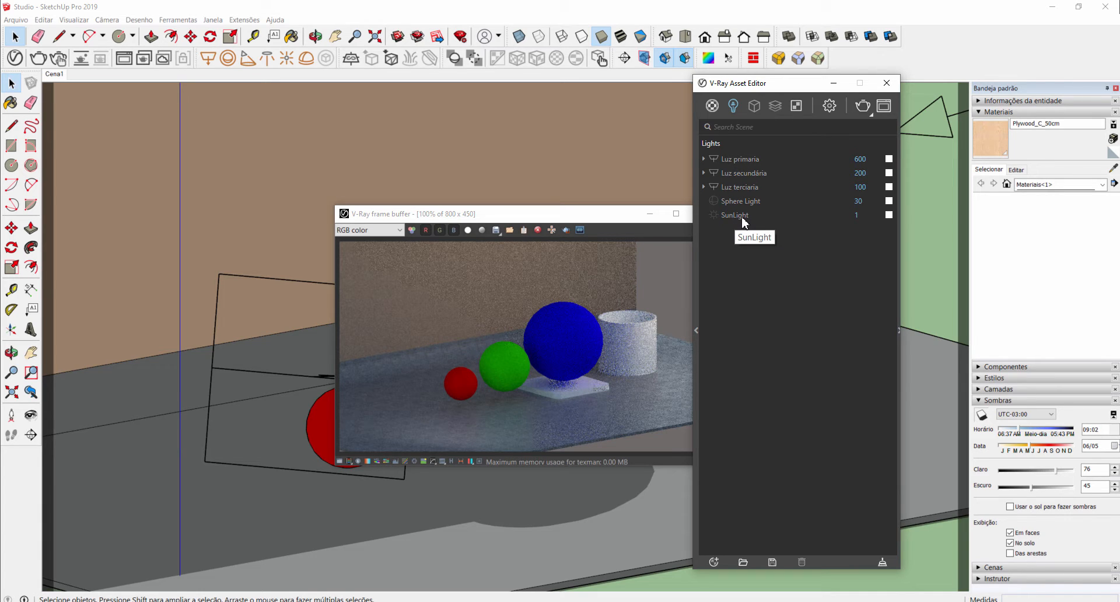
left_click_drag(773, 85, 243, 91)
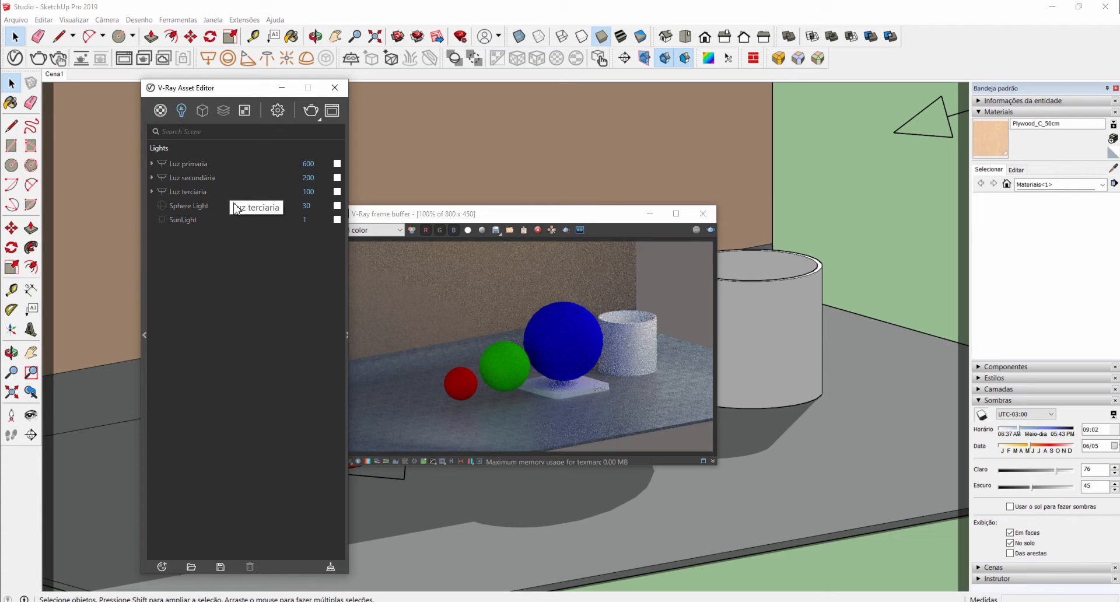
left_click(334, 93)
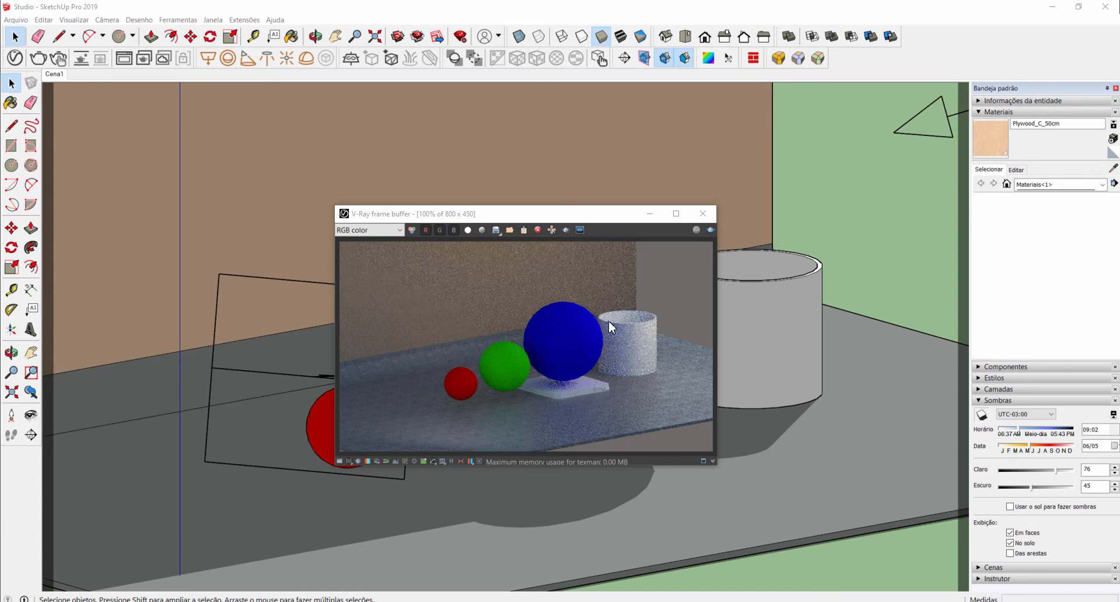
left_click(703, 214)
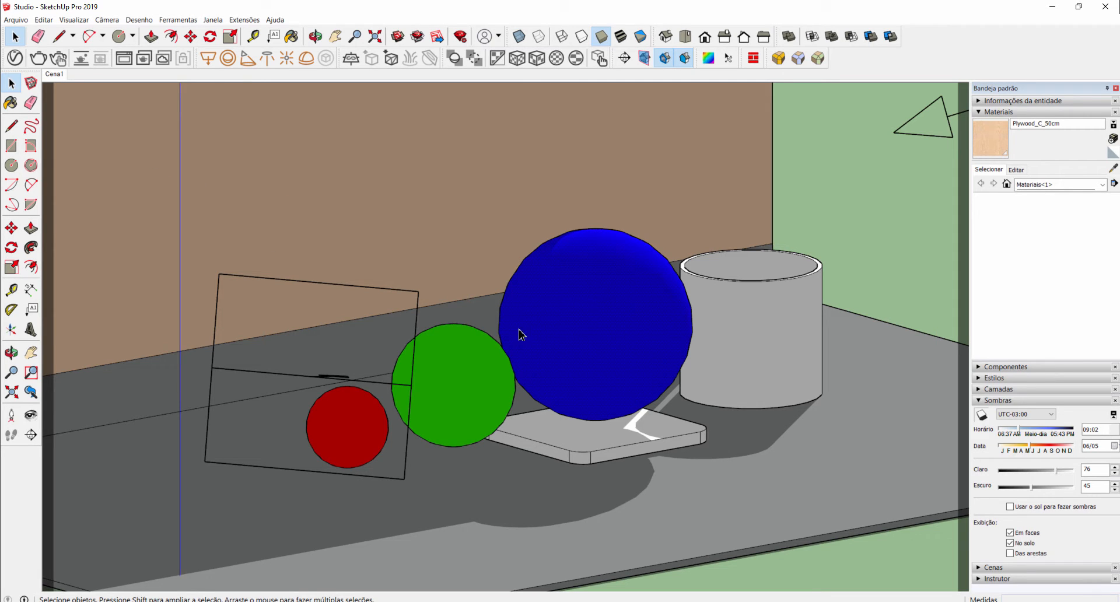
- Check which objects belong to the Objetos layer by toggling its visibility off and on
left_click(480, 368)
left_click(347, 430)
left_click(1001, 389)
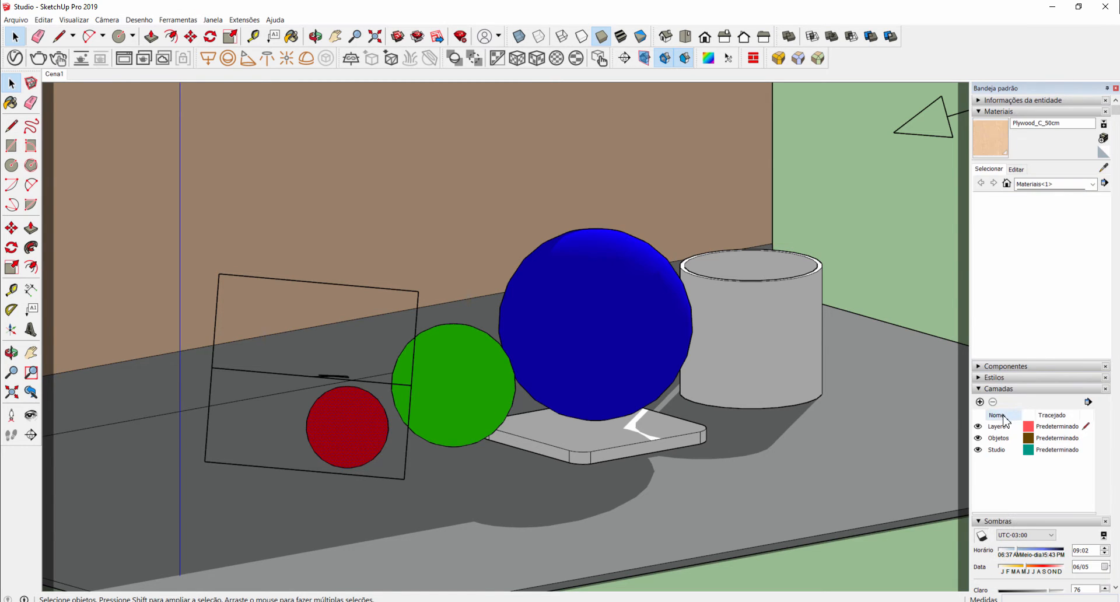
left_click(1003, 438)
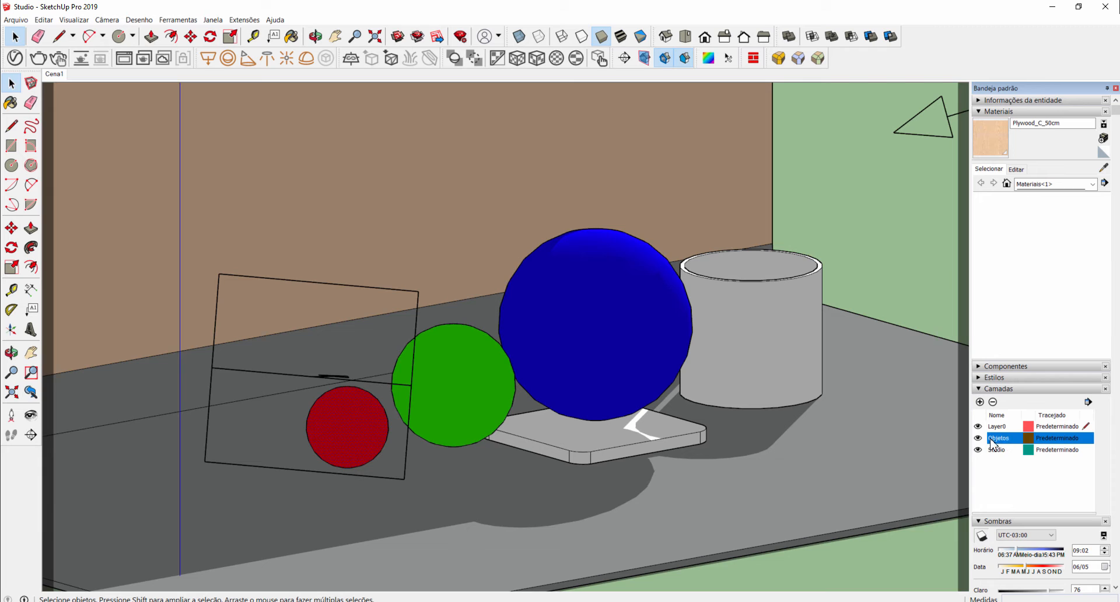
left_click(978, 438)
left_click(979, 439)
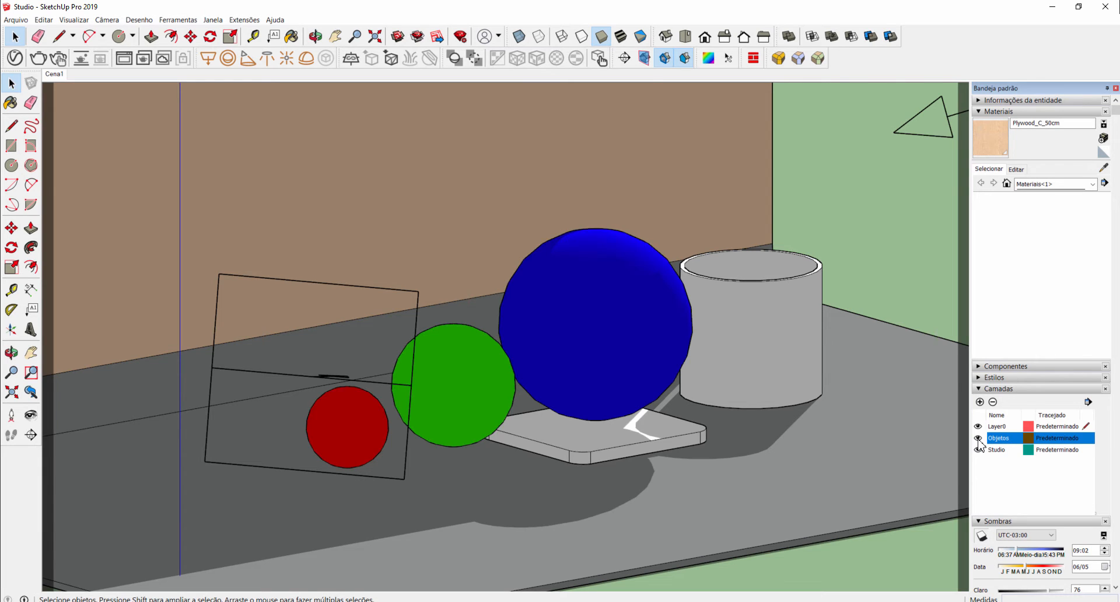
left_click(979, 439)
left_click(979, 438)
left_click(979, 439)
left_click(979, 438)
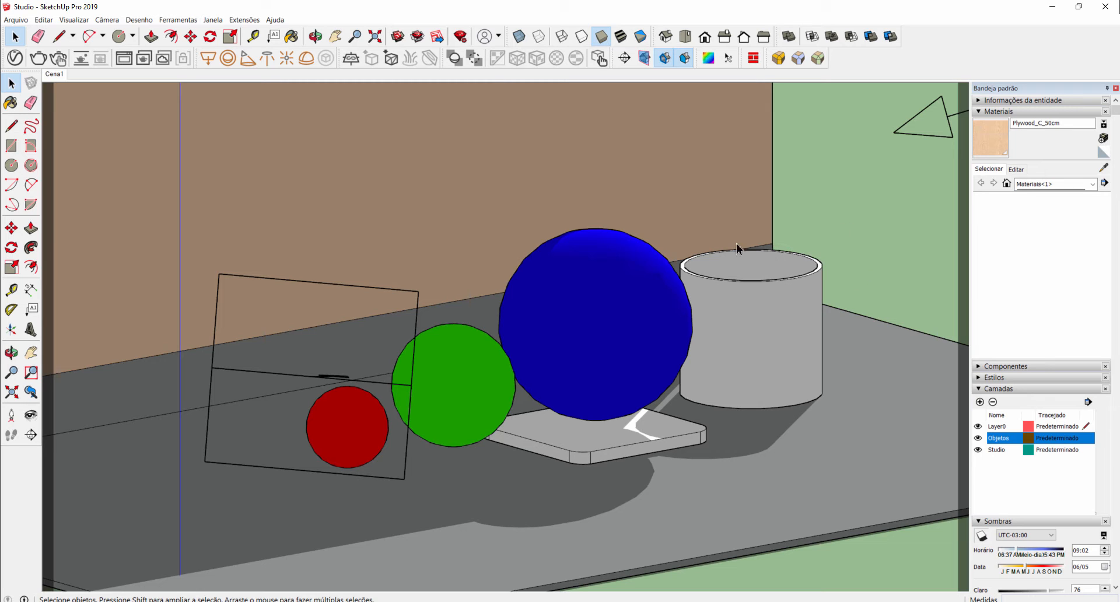
- Create a new Generic V-Ray material and name it Vidro
left_click(16, 59)
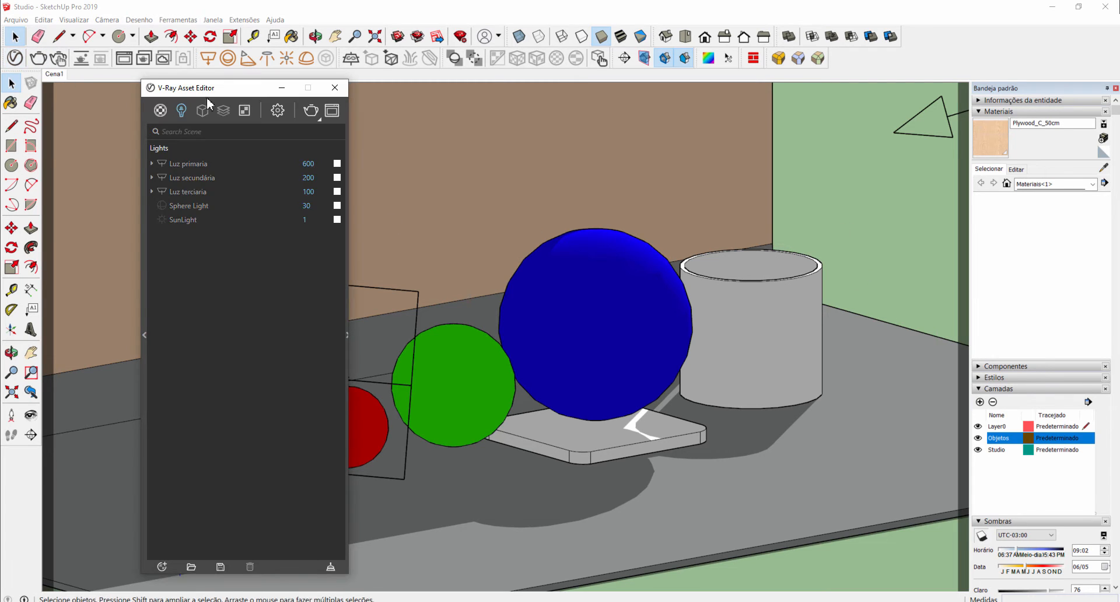
left_click_drag(242, 88, 784, 114)
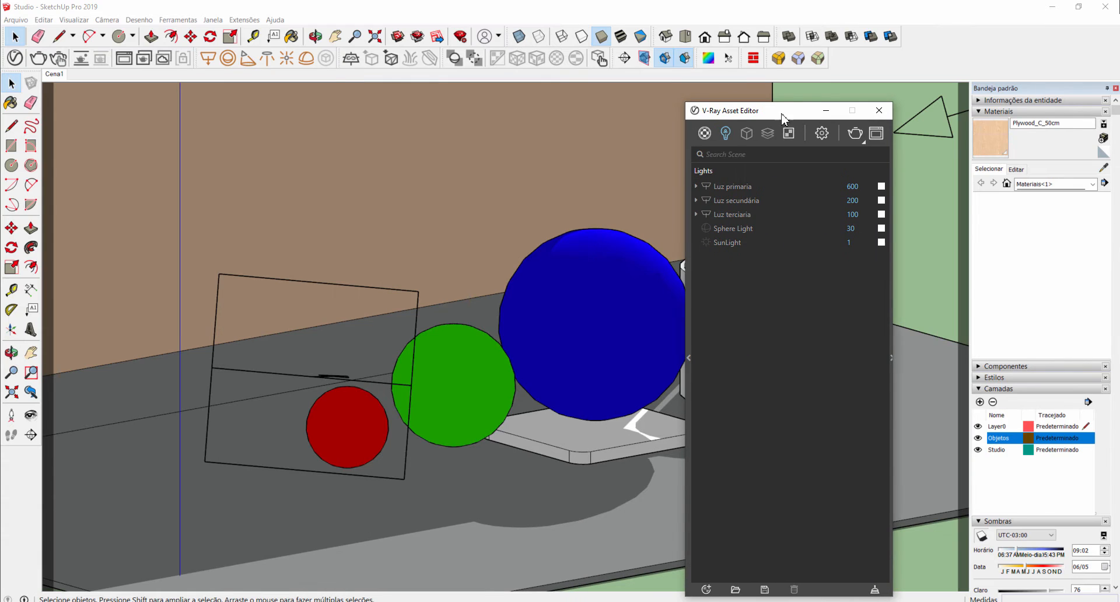
left_click(704, 133)
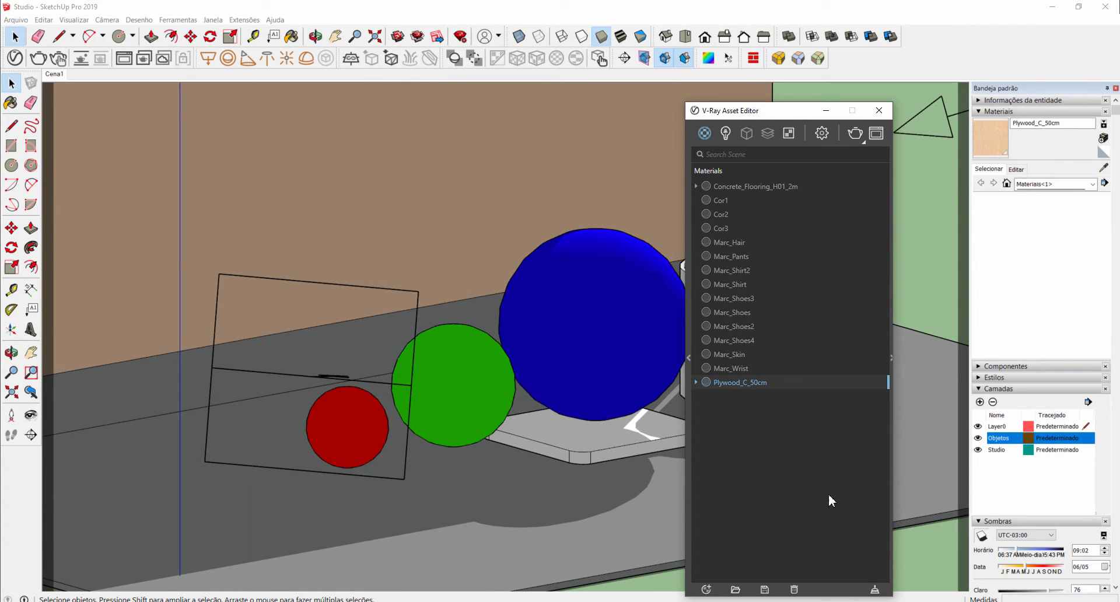
left_click(706, 589)
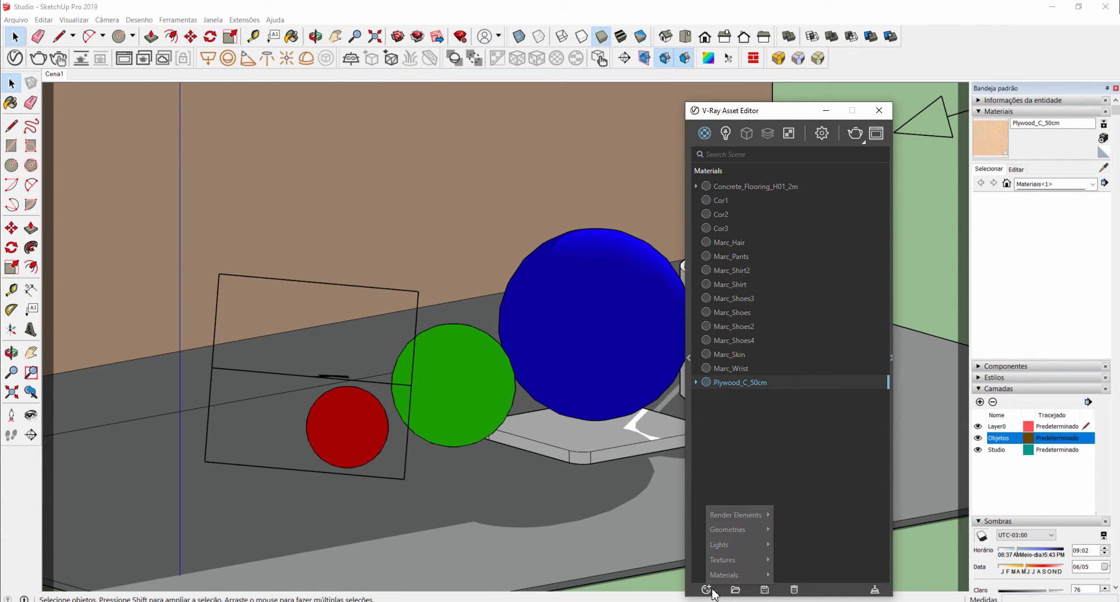
mouse_move(732, 576)
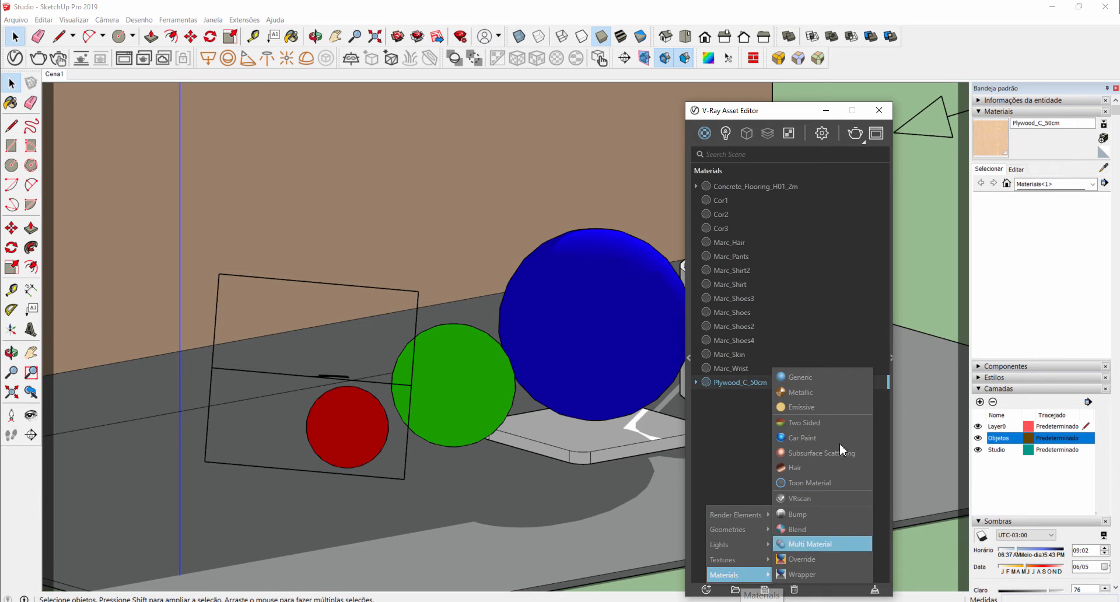
left_click(845, 375)
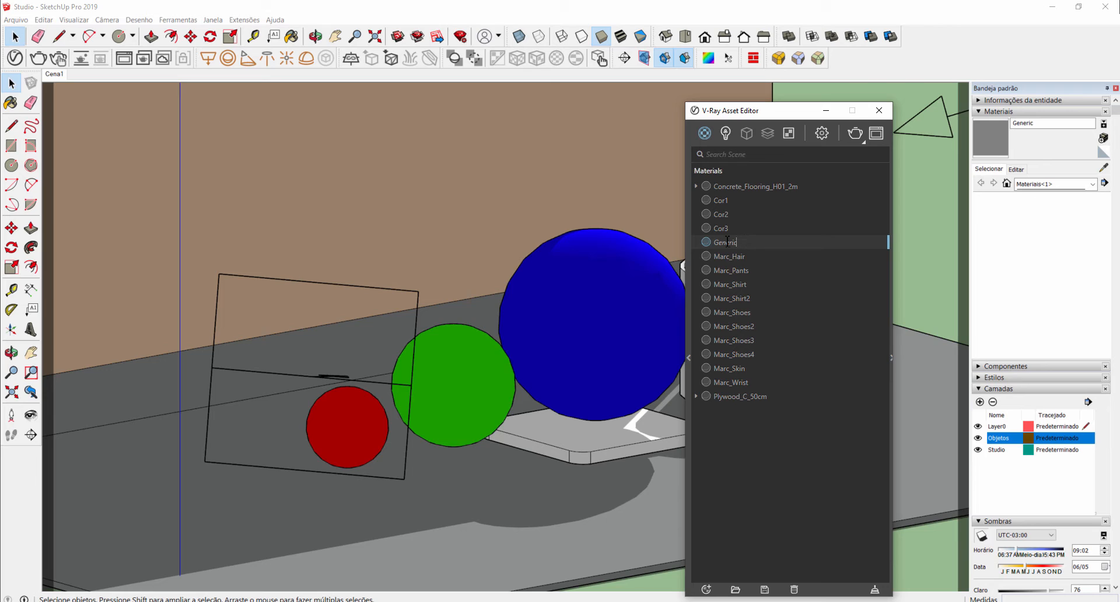
left_click_drag(747, 241, 660, 233)
type("Vidro")
key("Return")
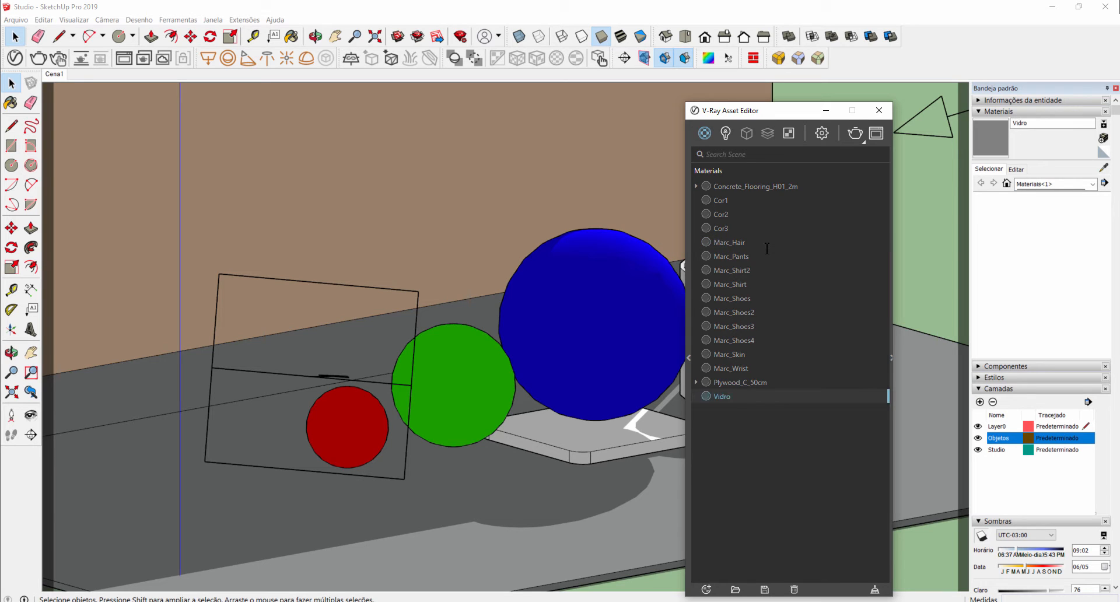
- Show the Vidro material's settings and set its diffuse color to black
left_click_drag(791, 111, 726, 94)
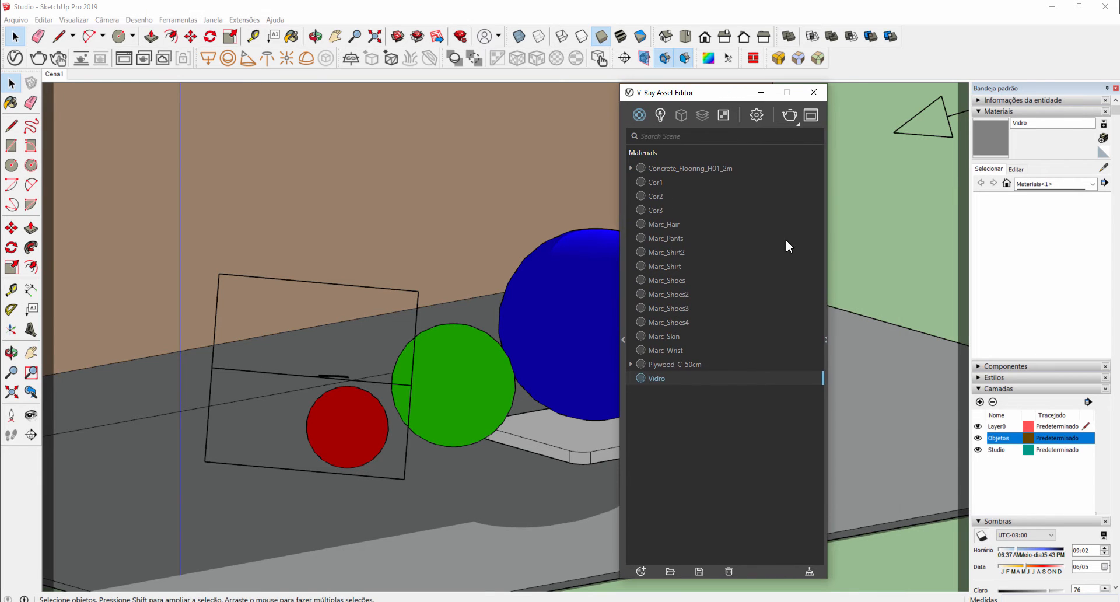
left_click(825, 338)
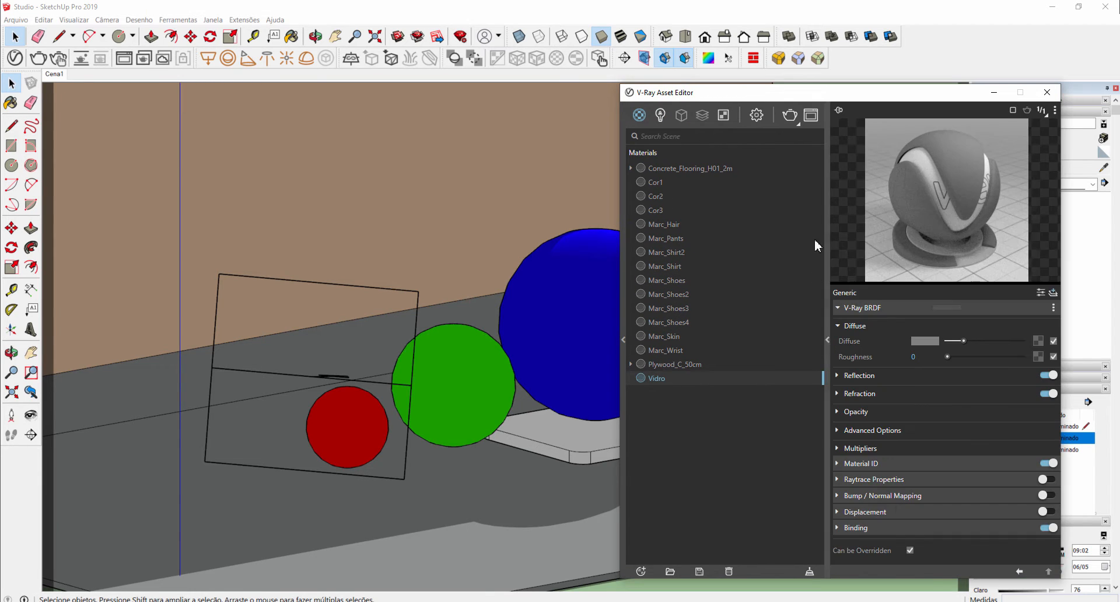
left_click_drag(841, 104, 779, 61)
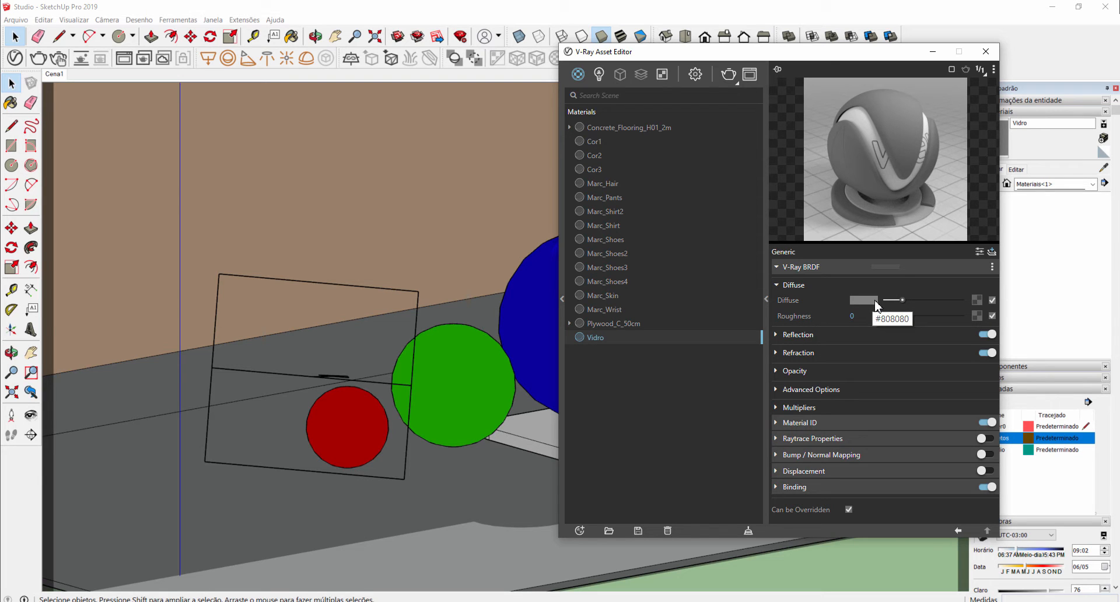
left_click_drag(901, 300, 878, 299)
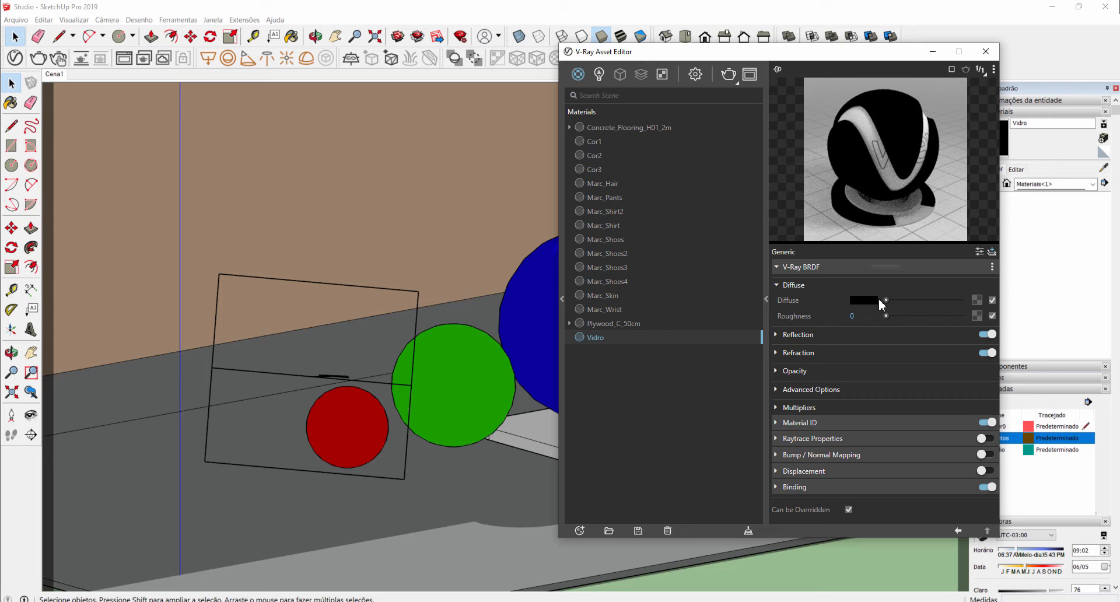
- Set the Vidro material's refraction color to pure white
left_click(800, 353)
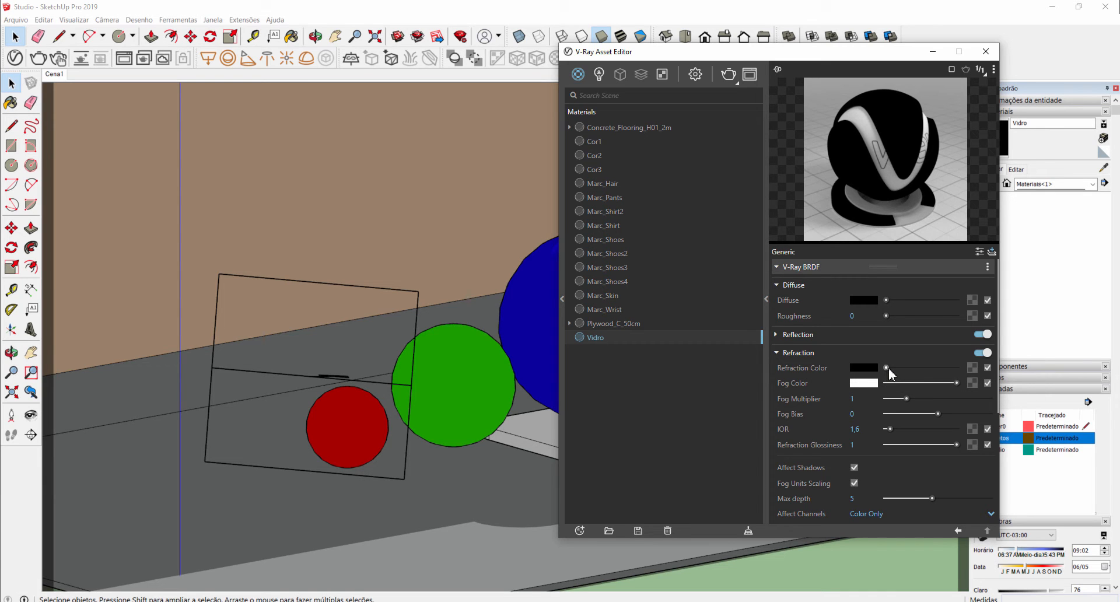
left_click_drag(886, 368, 935, 368)
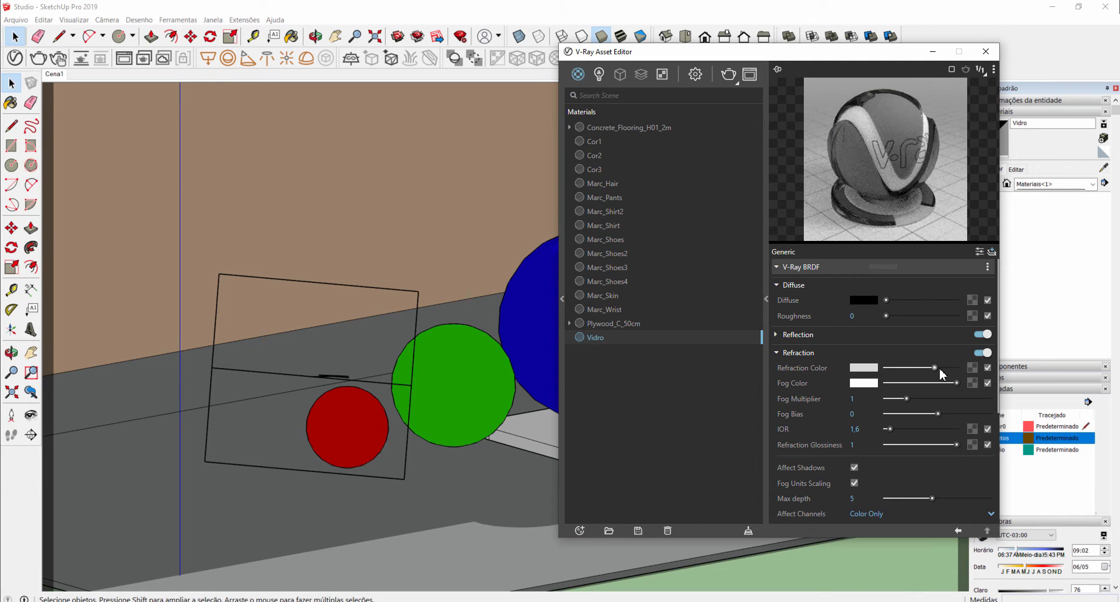
left_click_drag(937, 368, 969, 374)
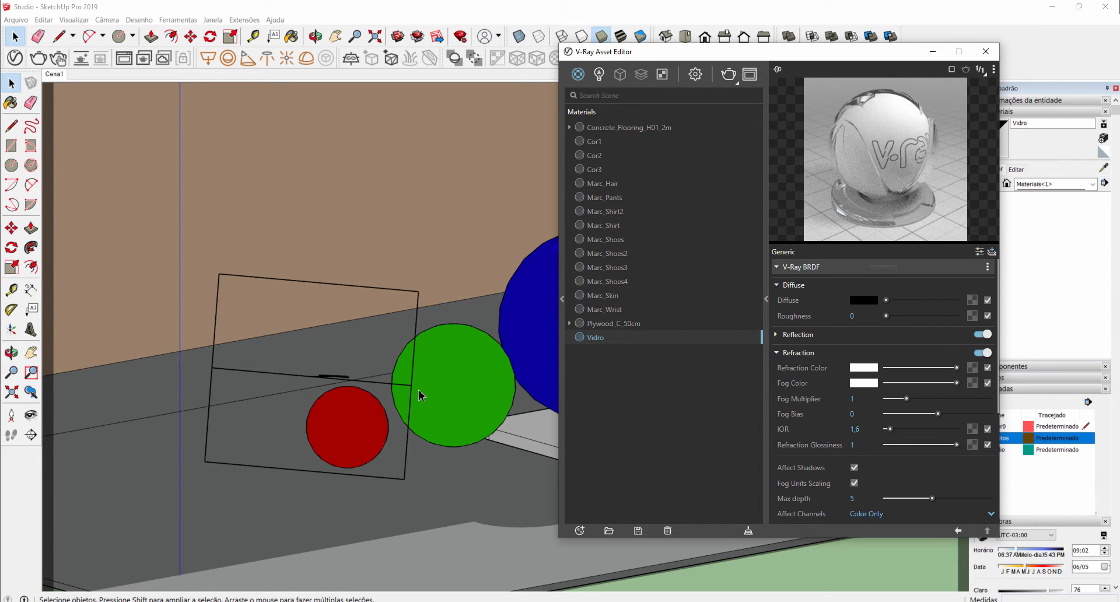
- Apply the Vidro material to the Objetos layer and render the scene
right_click(599, 337)
mouse_move(632, 380)
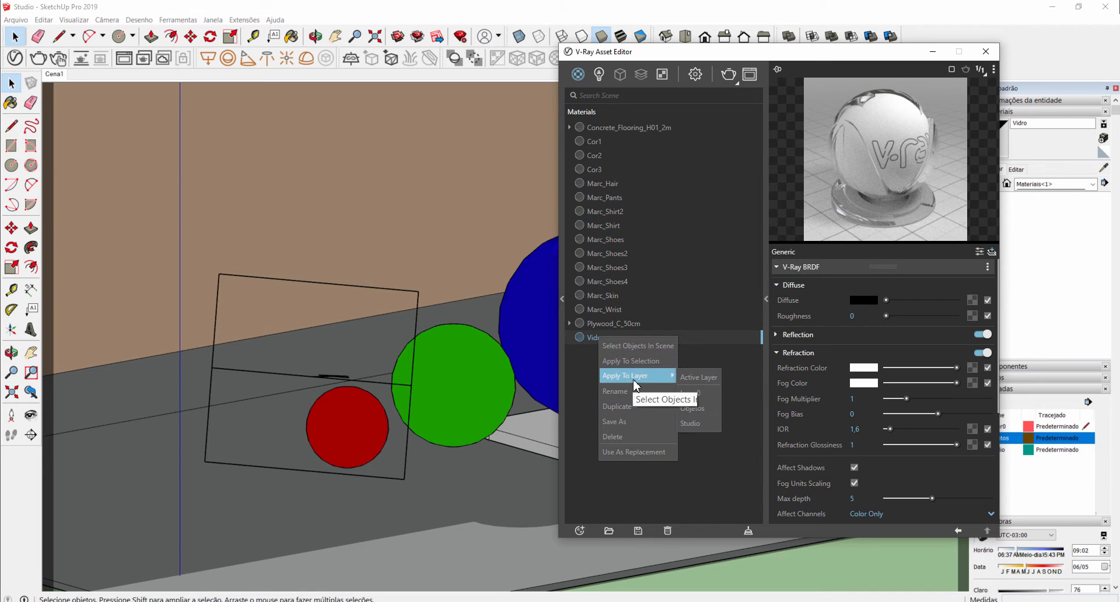
left_click(703, 407)
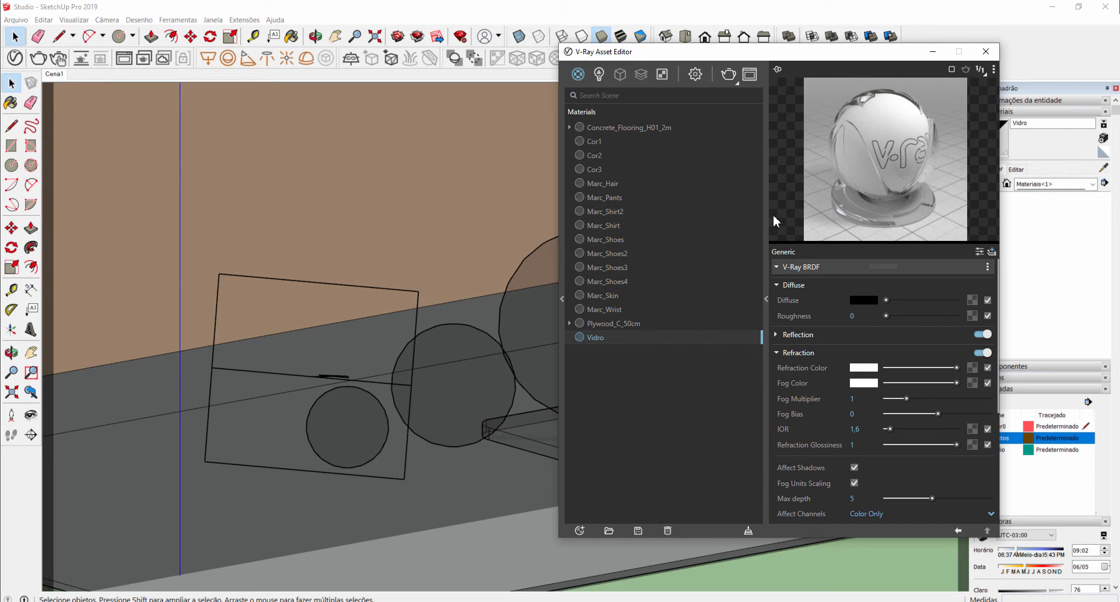
left_click(728, 76)
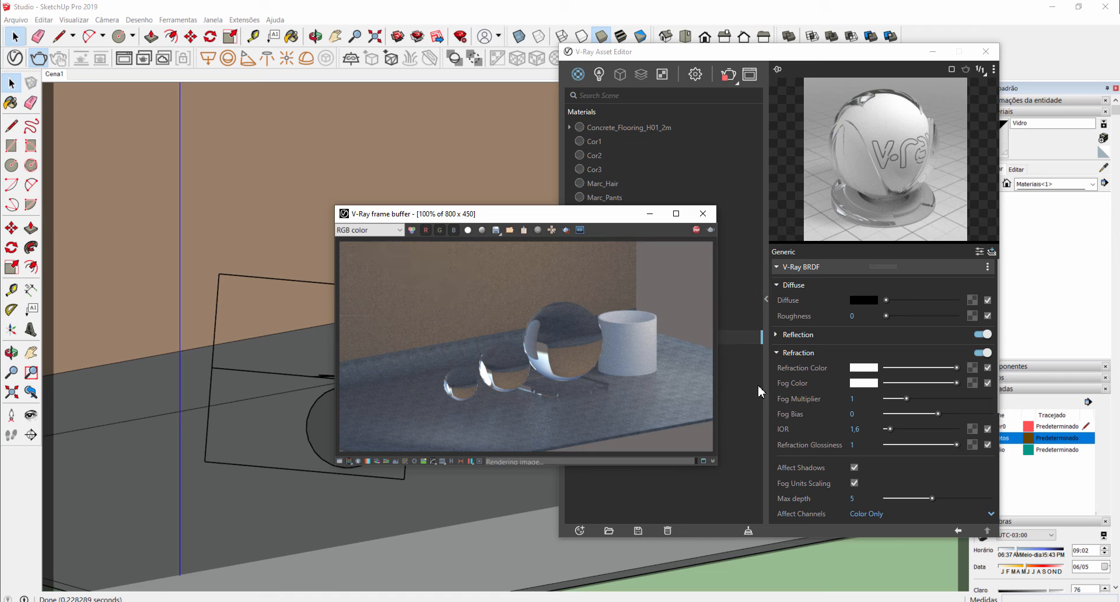
- Set the Vidro material's fog color to a very pale red (R 1, G 0,952, B 0,952) and render the scene
left_click(862, 389)
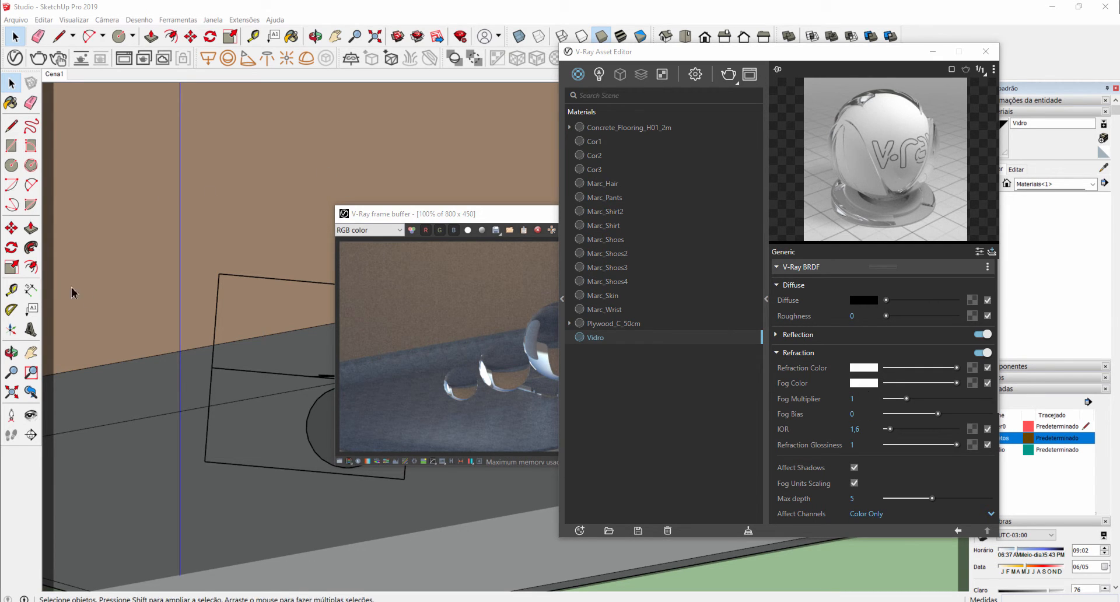
left_click_drag(0, 247, 815, 207)
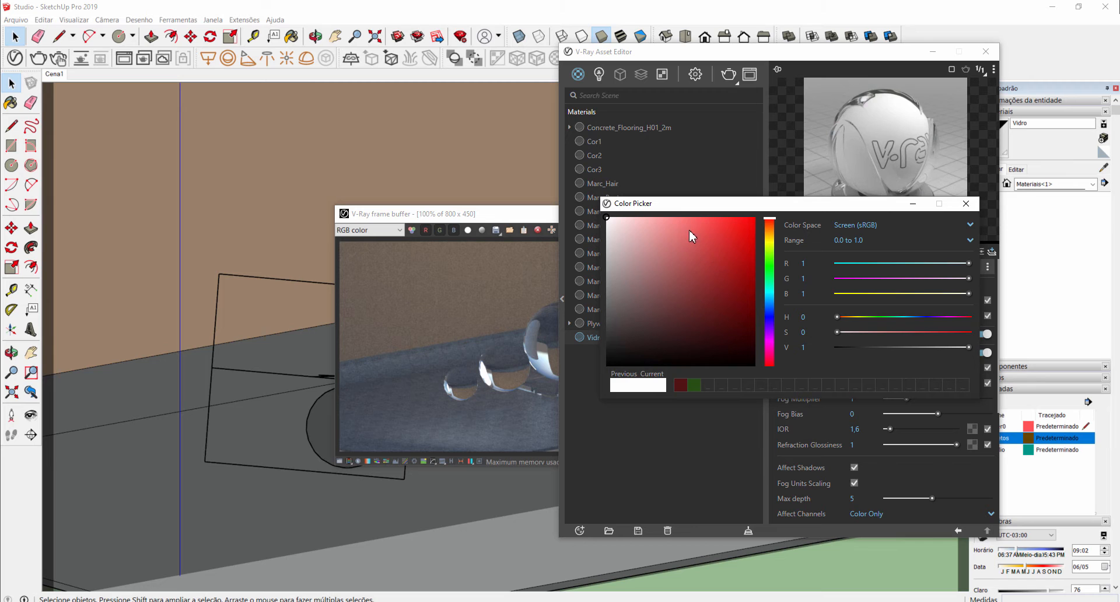
mouse_move(749, 225)
left_mouse_down()
mouse_move(455, 209)
mouse_move(470, 206)
left_mouse_up()
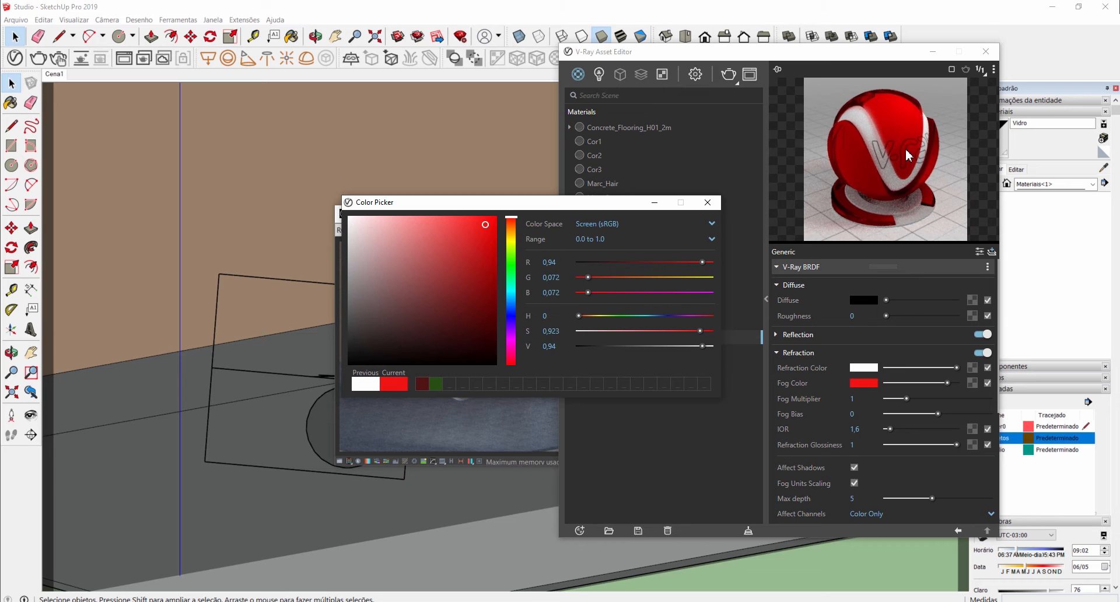
left_click_drag(482, 227, 358, 218)
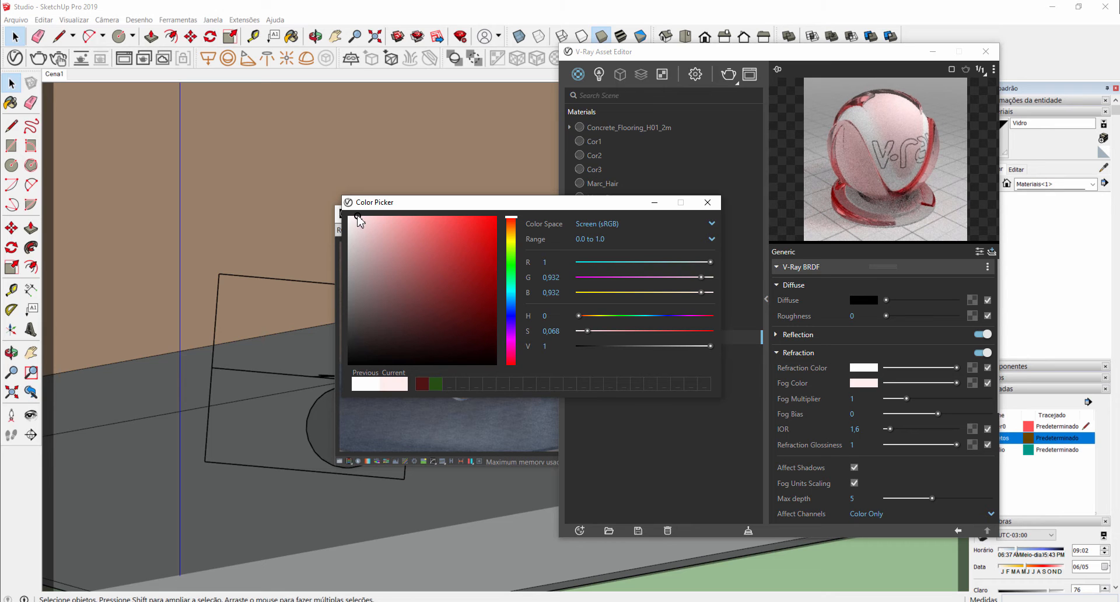
left_click_drag(357, 216, 354, 216)
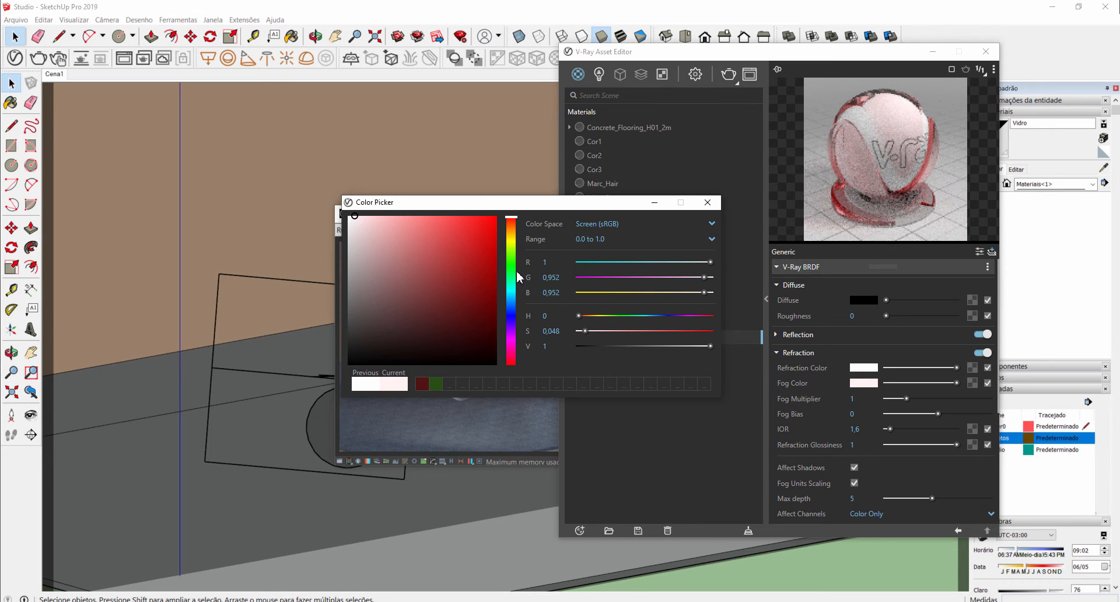
left_click(707, 204)
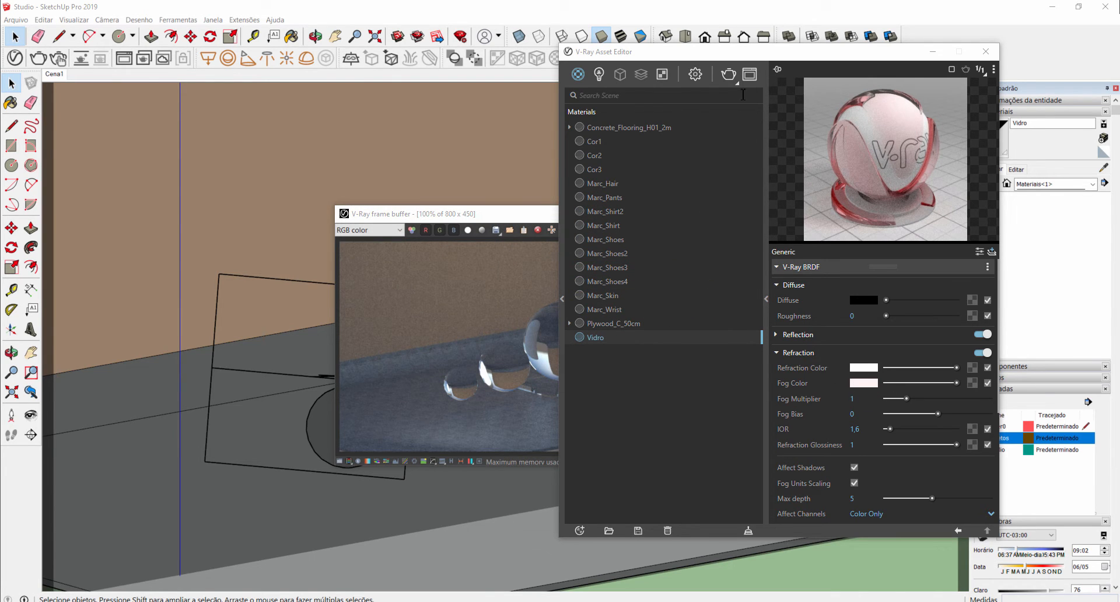
left_click_drag(488, 215, 297, 180)
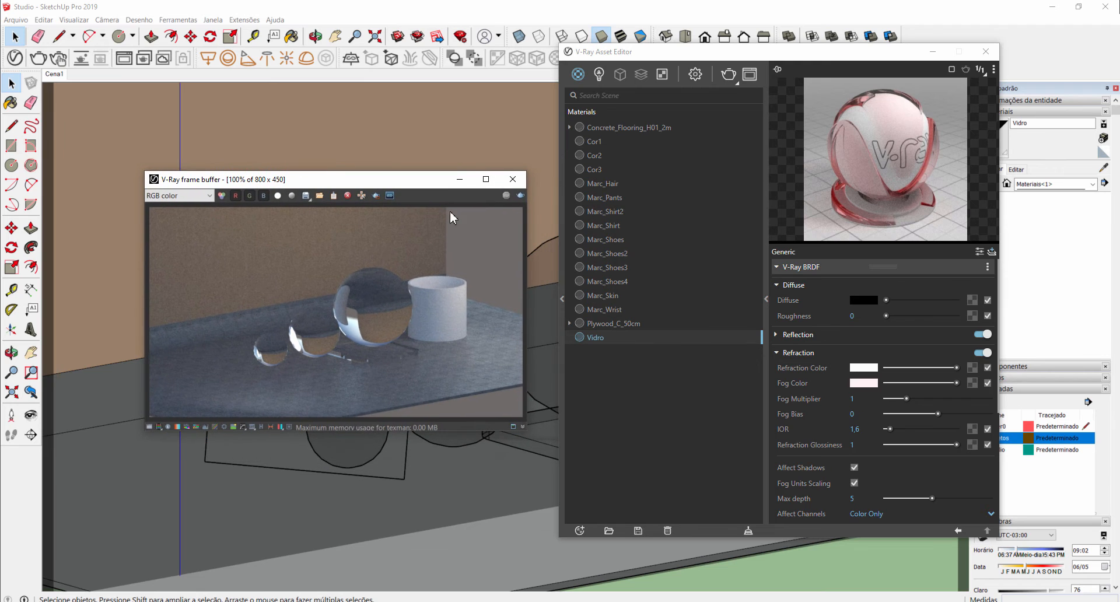
left_click(521, 196)
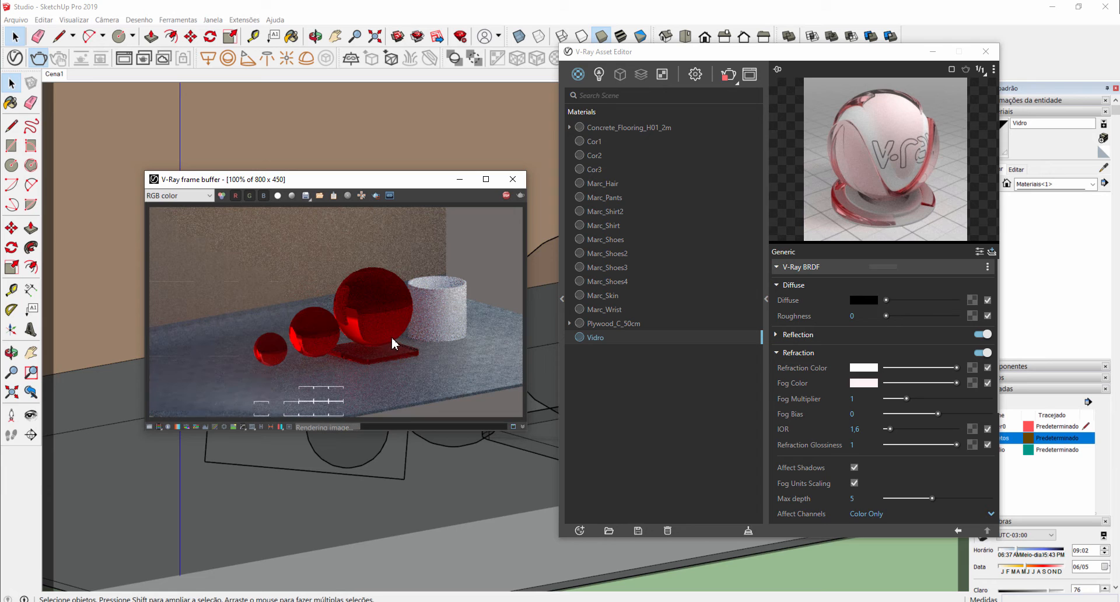
- Set the Vidro material's Fog Multiplier to 0,5 and render the scene again
mouse_move(869, 391)
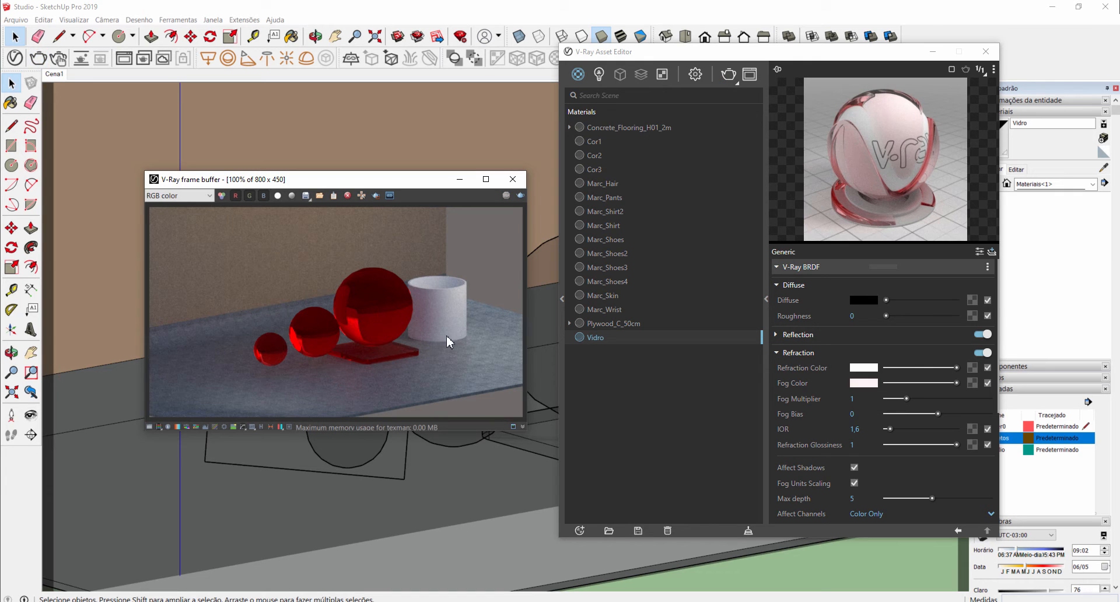
left_click(853, 399)
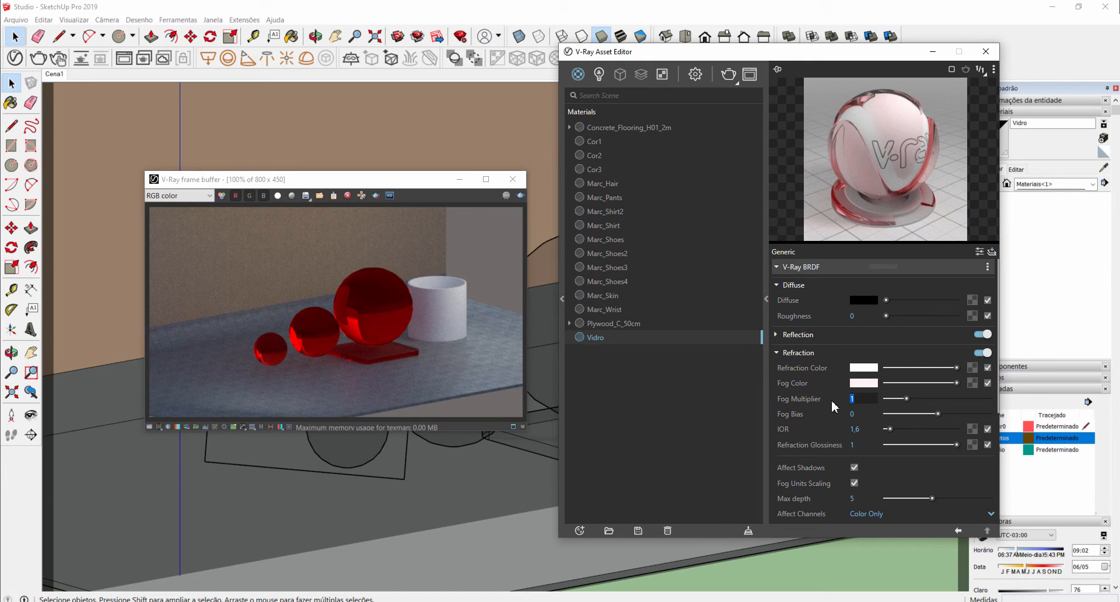
mouse_move(840, 408)
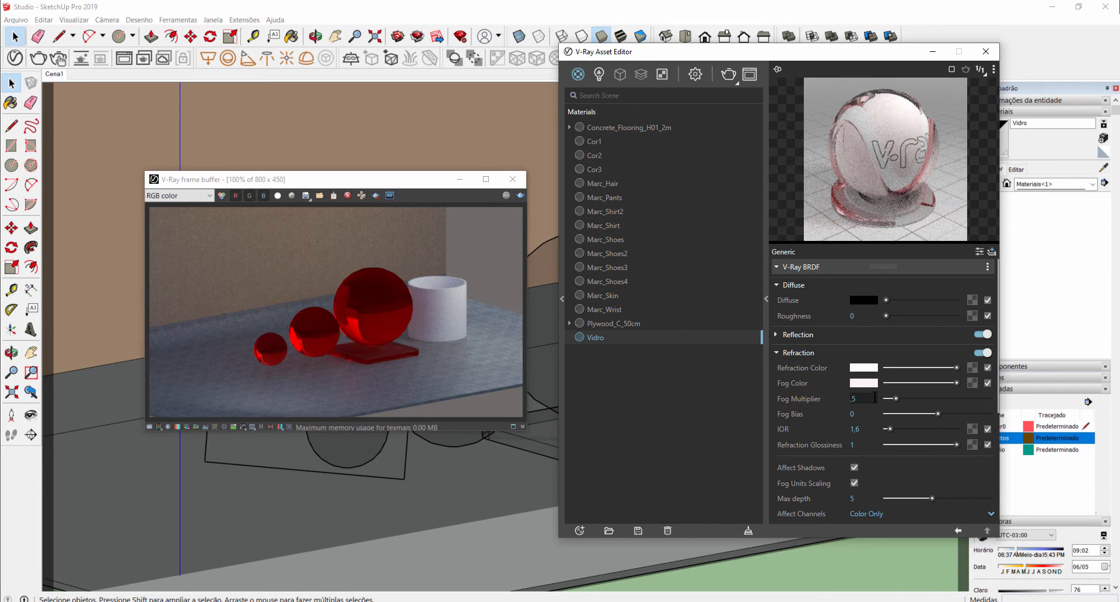
left_click(520, 195)
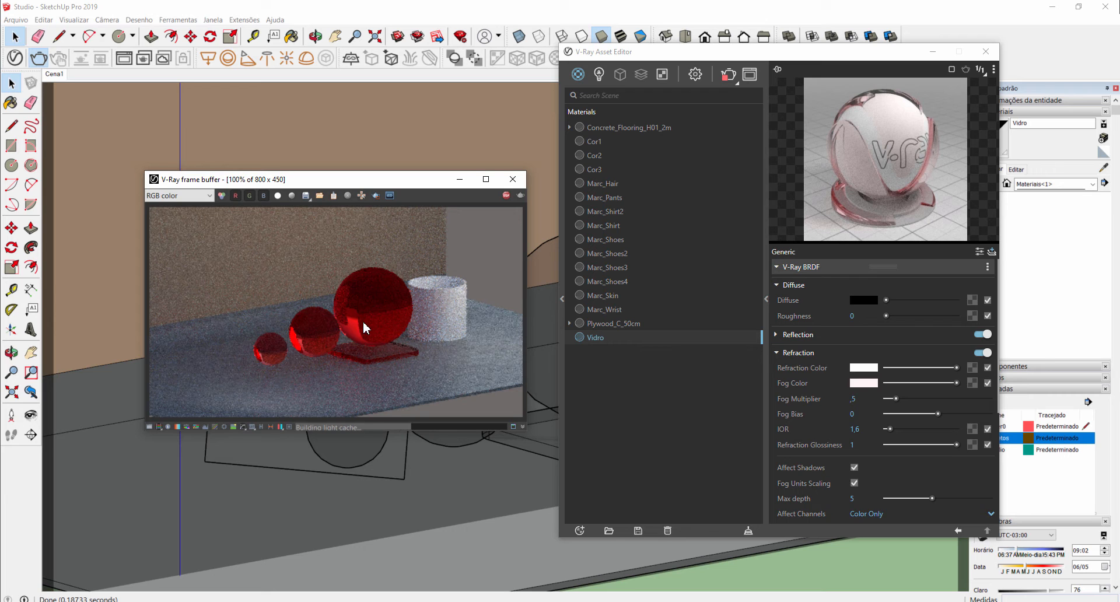
- Lower the Vidro material's Fog Multiplier to 0,1 and restart the render
left_click(834, 395)
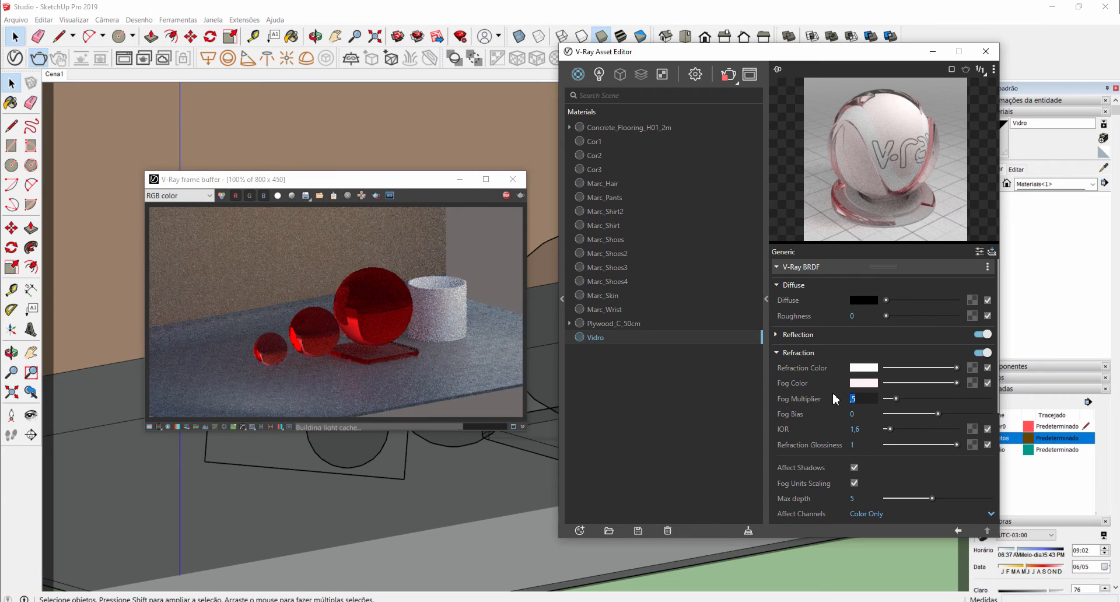
type(",1")
key("Return")
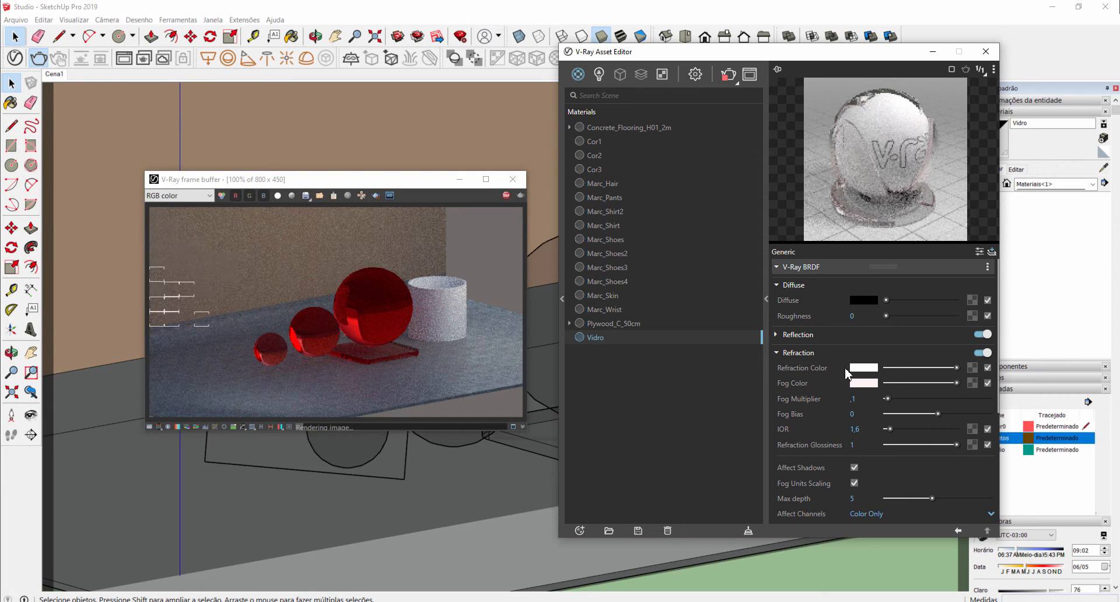
left_click(505, 195)
left_click(521, 196)
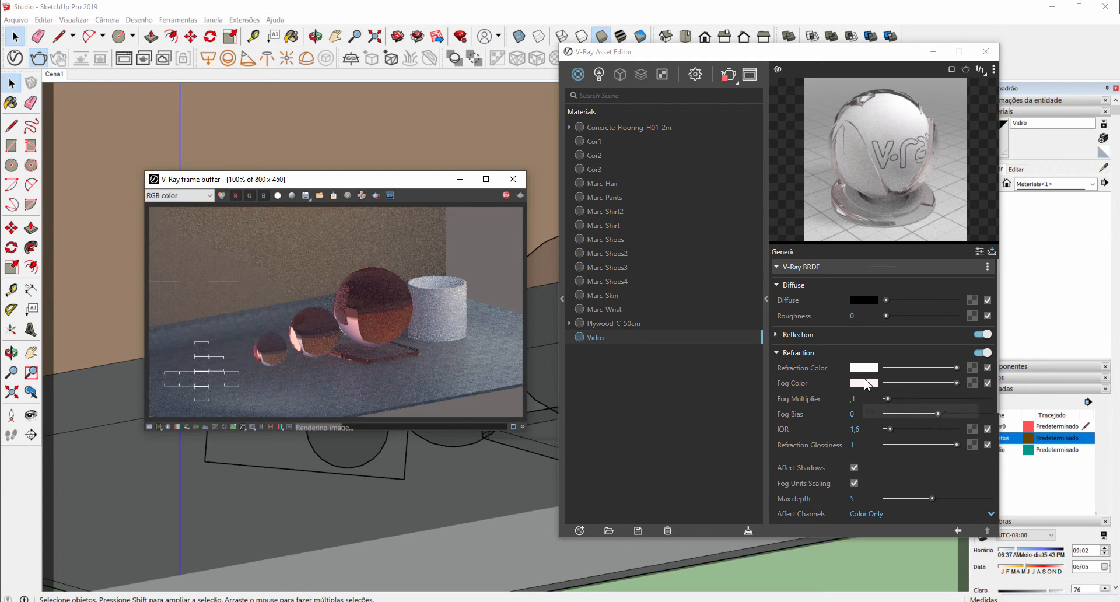
- Set the Vidro material's fog color to a saturated red (R 0,987, G 0,23, B 0,23) and restart the render
left_click(864, 385)
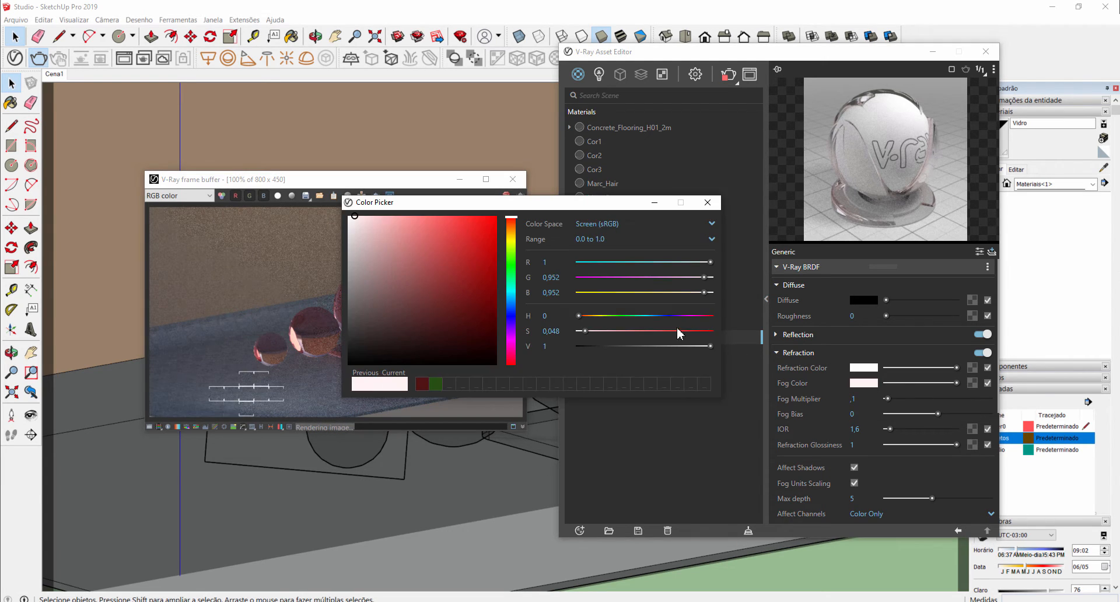
left_click(368, 218)
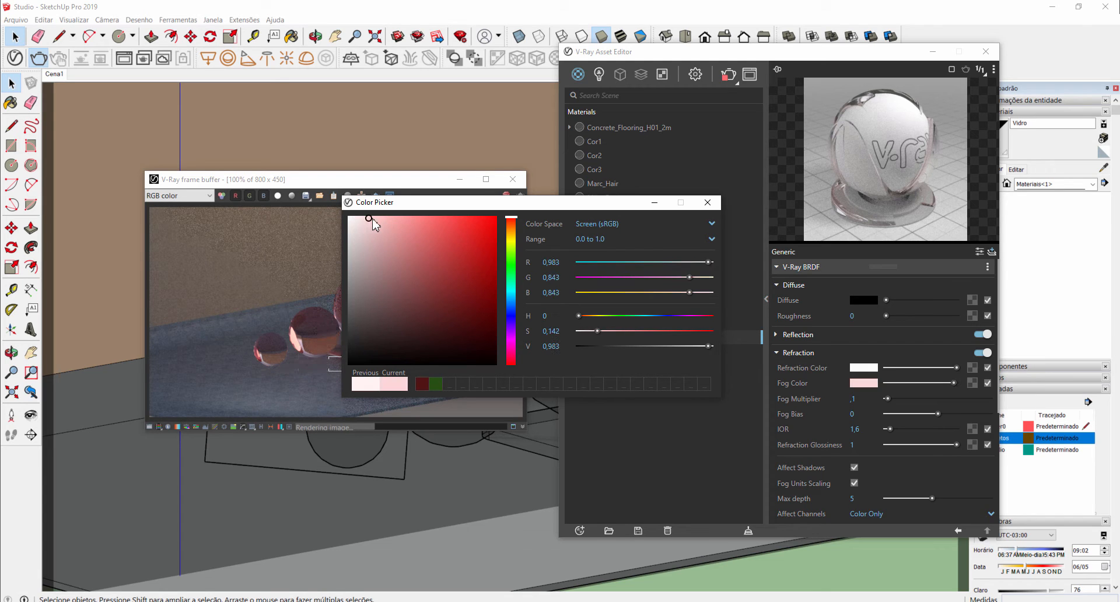
left_click(462, 218)
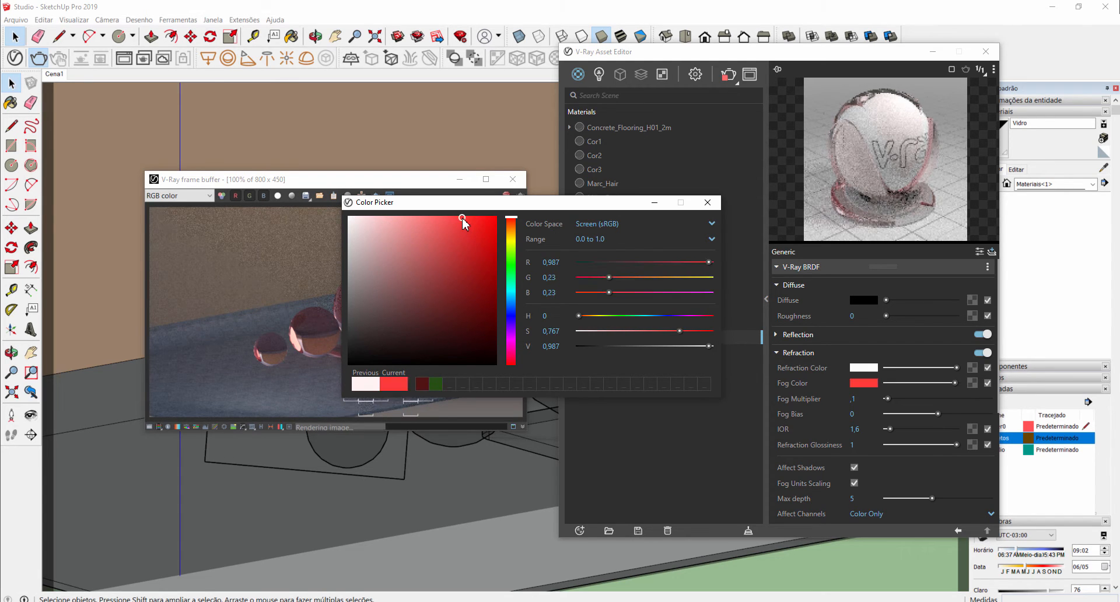
left_click(707, 202)
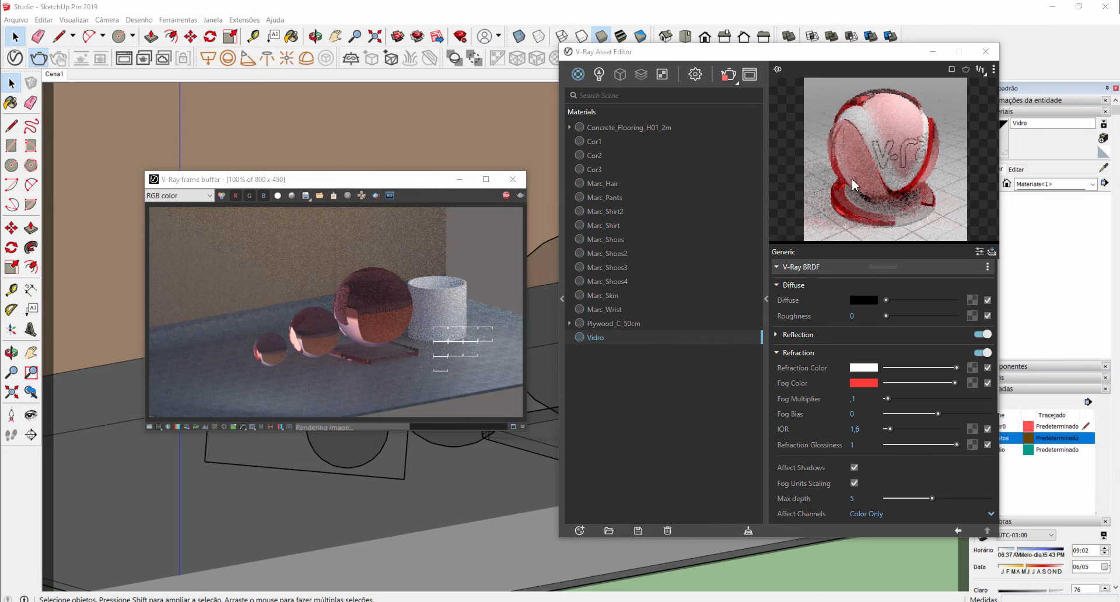
left_click(505, 195)
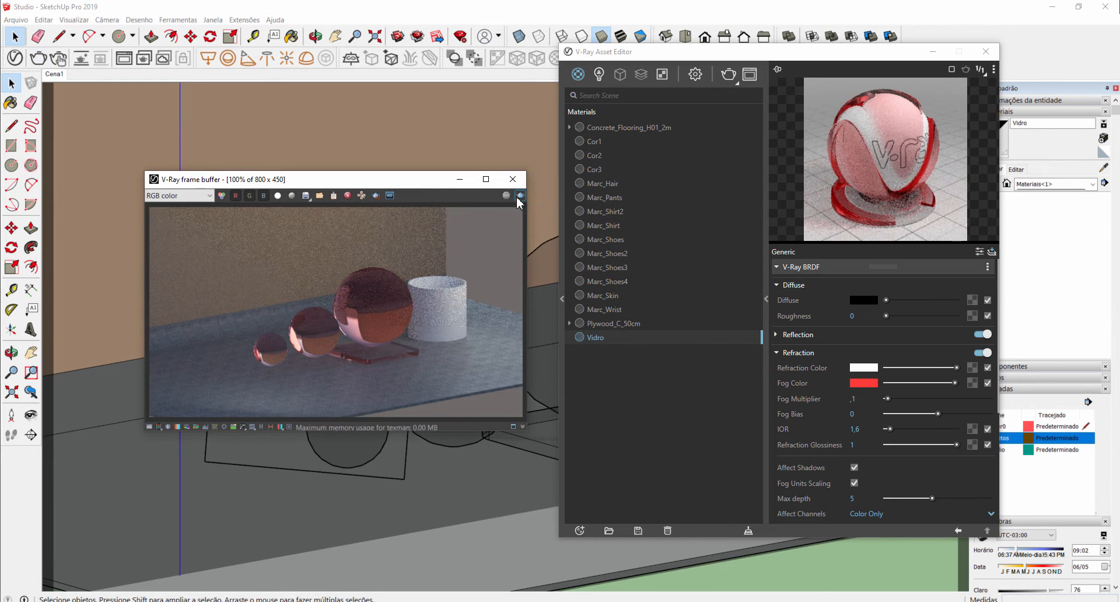
left_click(520, 198)
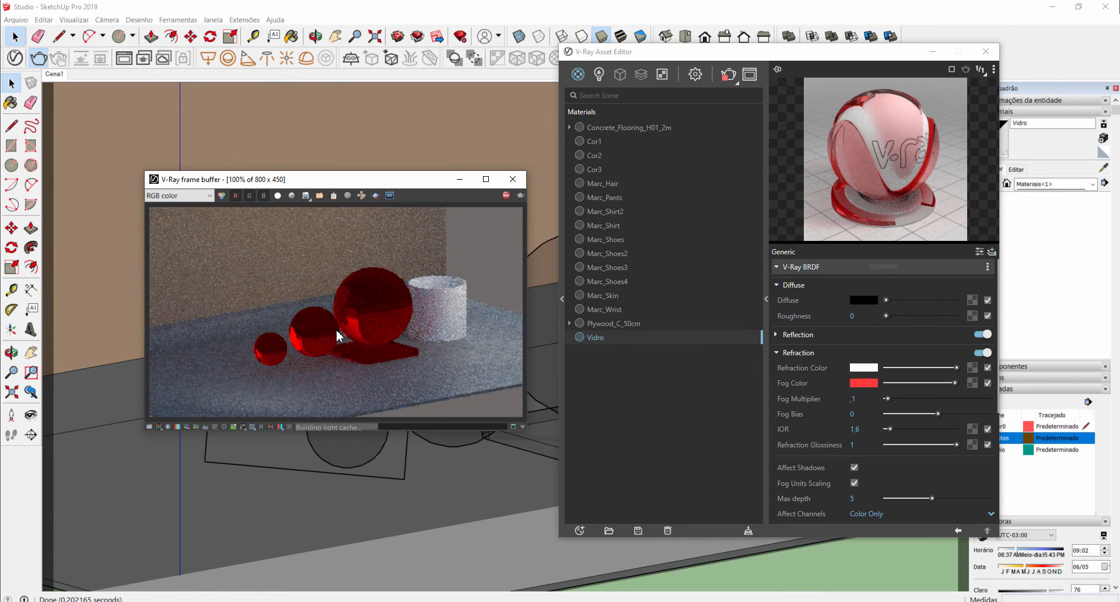
- Set the Vidro material's Fog Multiplier to 0,005 and stop the running render
left_click(852, 399)
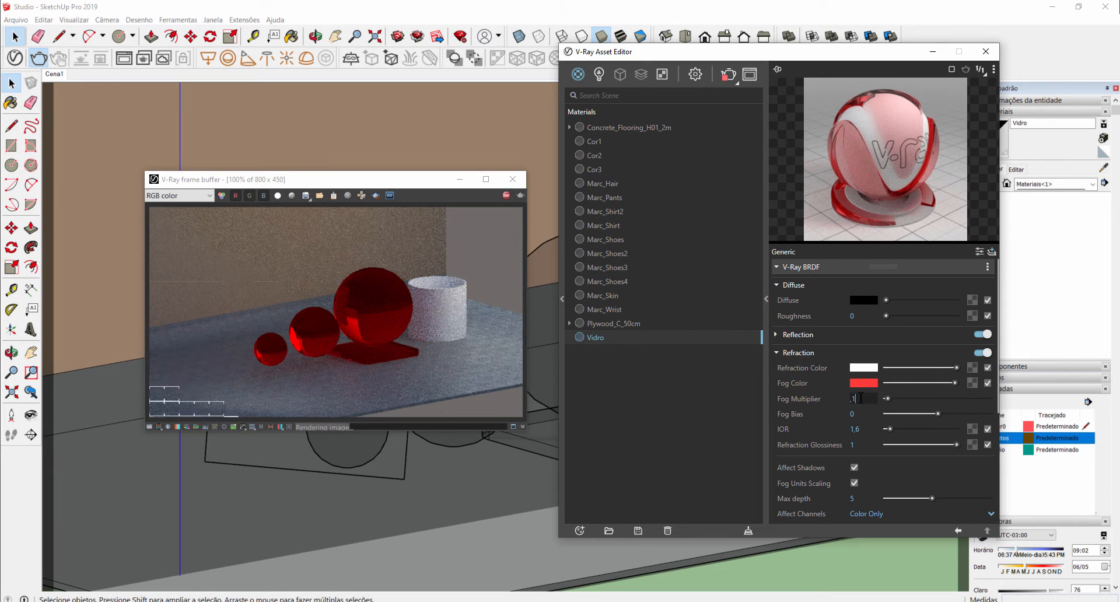
double_click(852, 400)
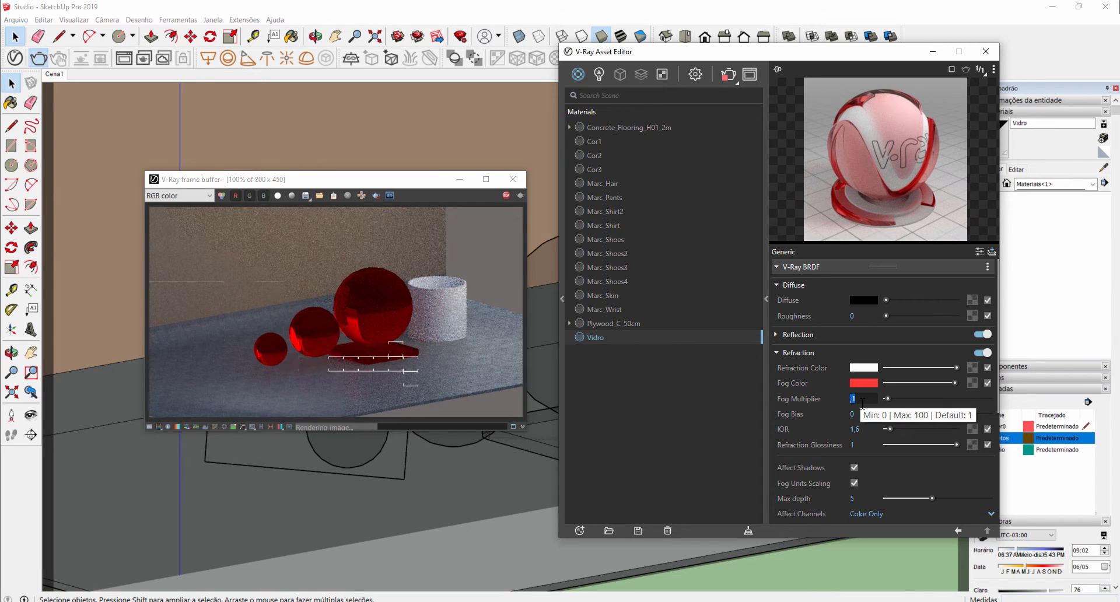
type(",005")
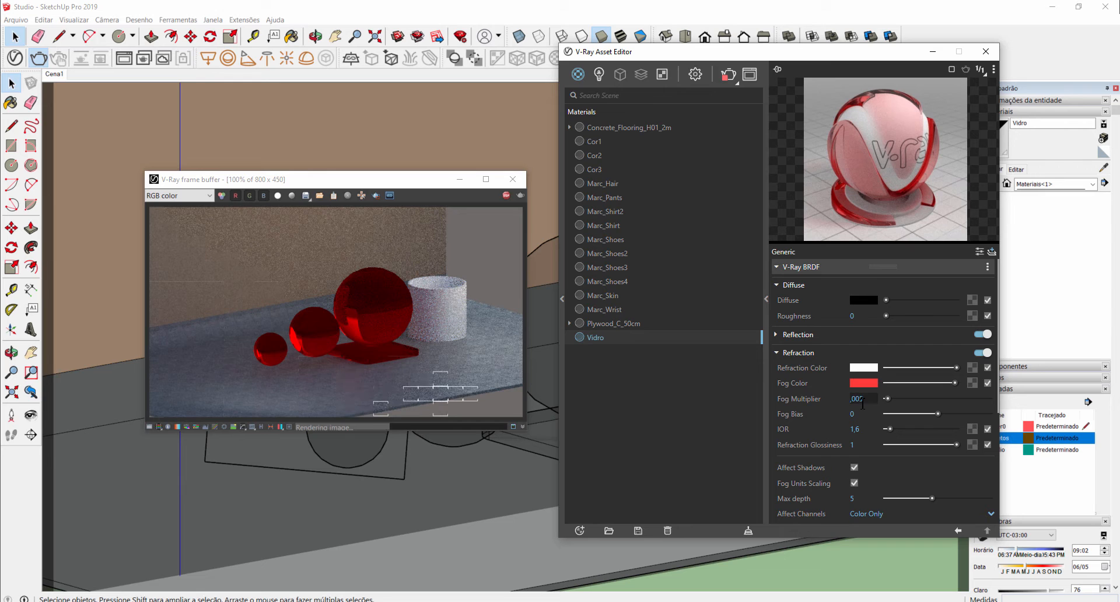
key("Return")
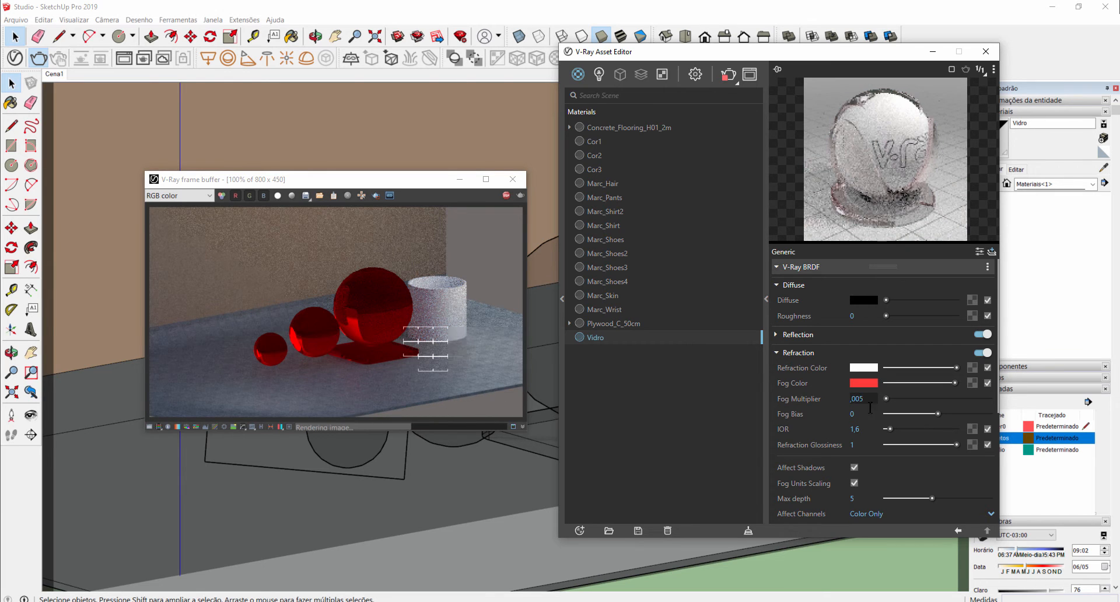
left_click(507, 197)
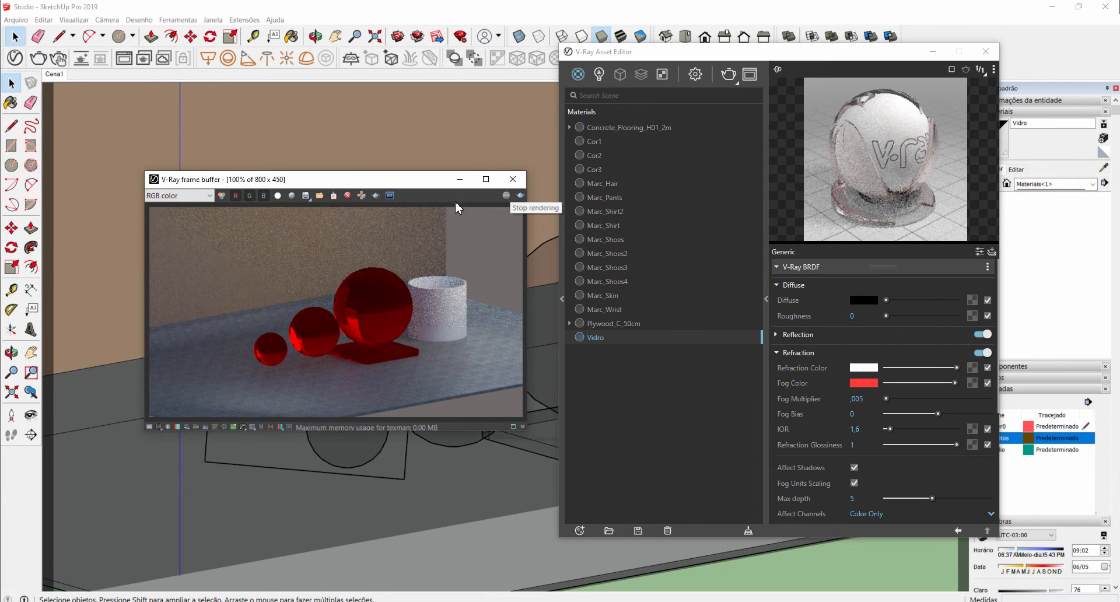
- Define a render region around the three glass spheres and the slab beneath them, and render that region
left_click(376, 196)
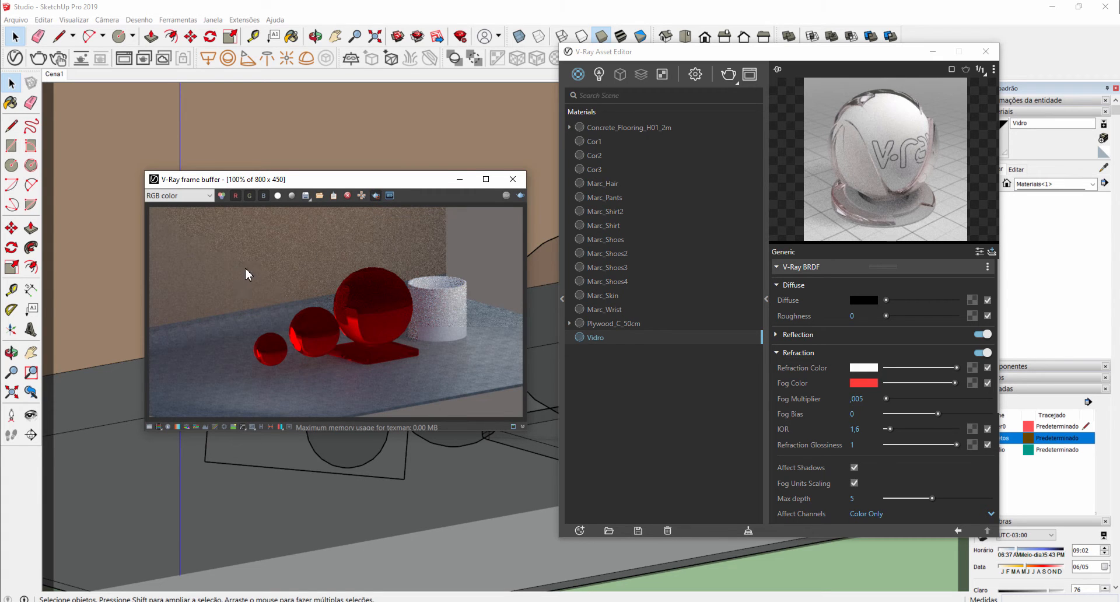
left_click_drag(242, 268, 358, 339)
left_click_drag(418, 369, 423, 374)
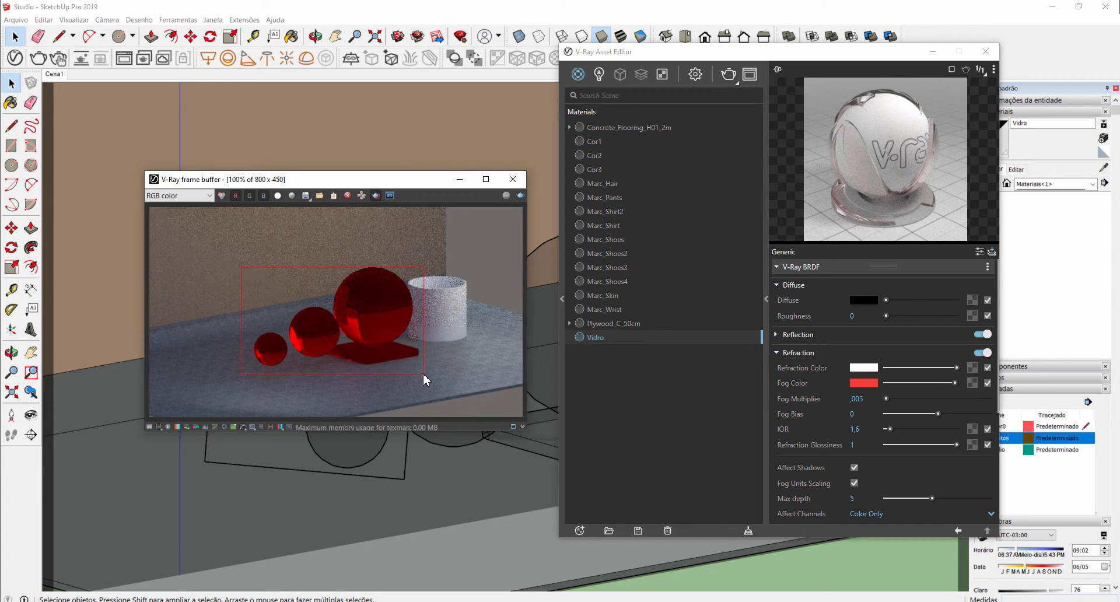
left_click(520, 196)
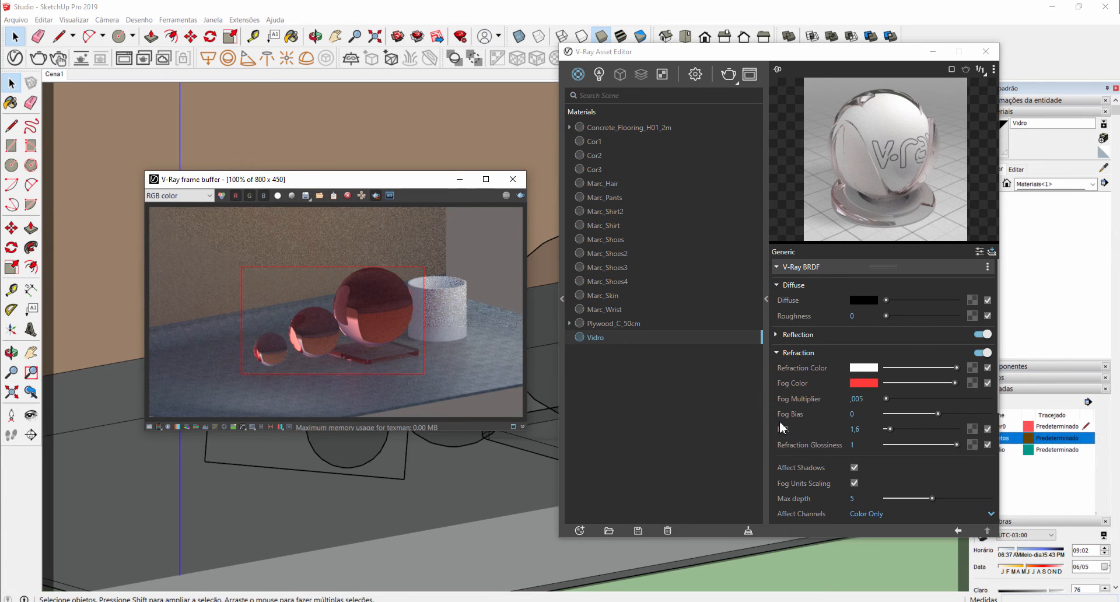
- Set the Vidro material's reflection color to pure white and render the region again
left_click(826, 338)
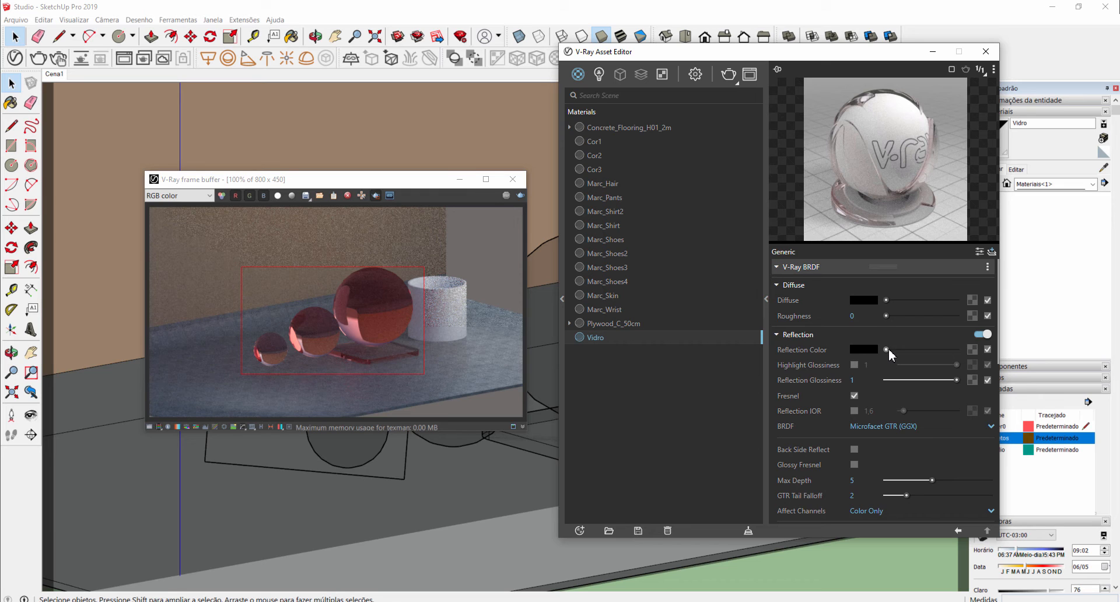
left_click_drag(886, 349, 967, 353)
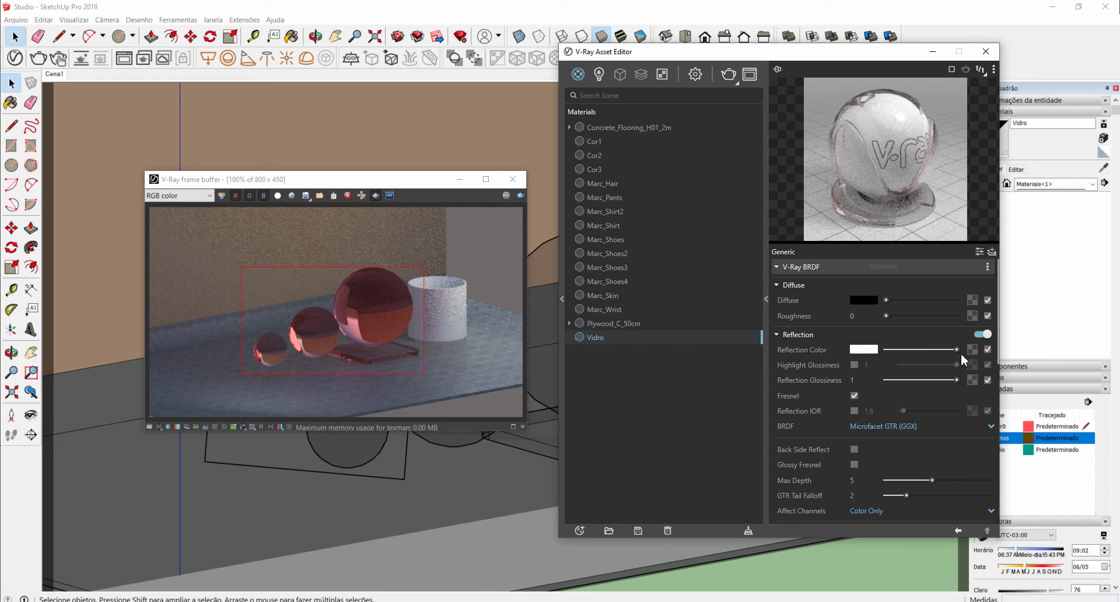
left_click(520, 195)
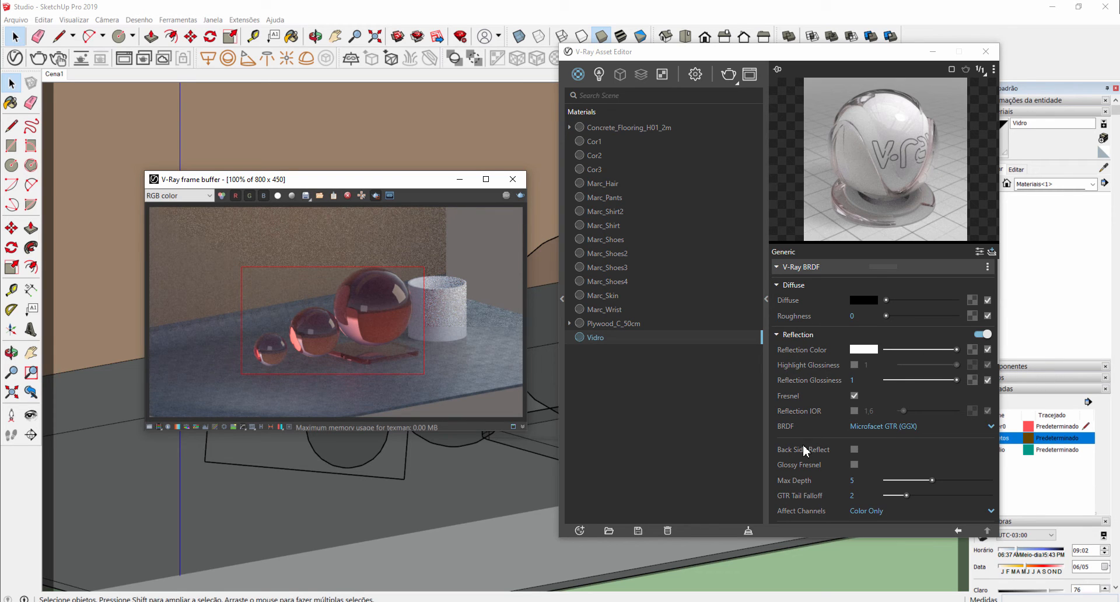
- Return to the Vidro refraction settings, then switch to IOR_Table.pdf in the browser and view the start of its index of refraction table full-size
left_click(861, 336)
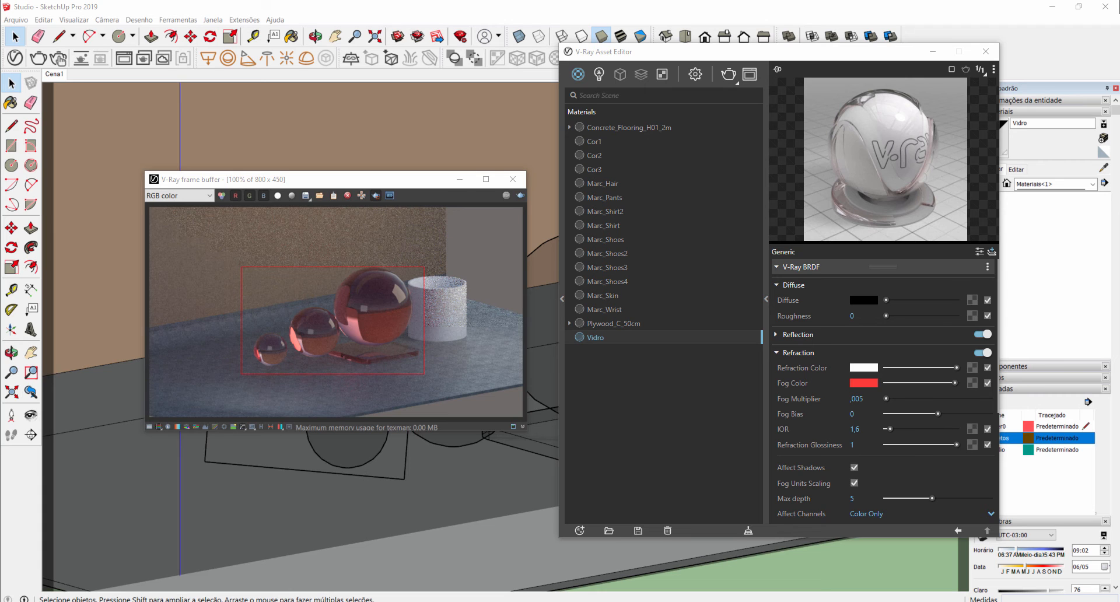
left_click_drag(0, 221, 513, 195)
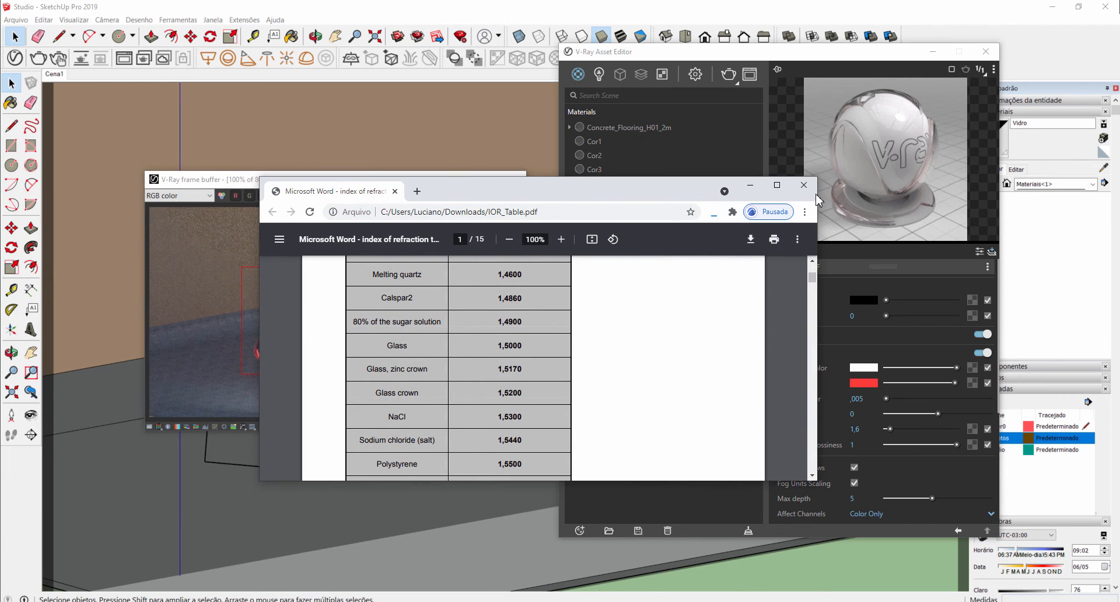
left_click(778, 190)
scroll(570, 257, "up", 5)
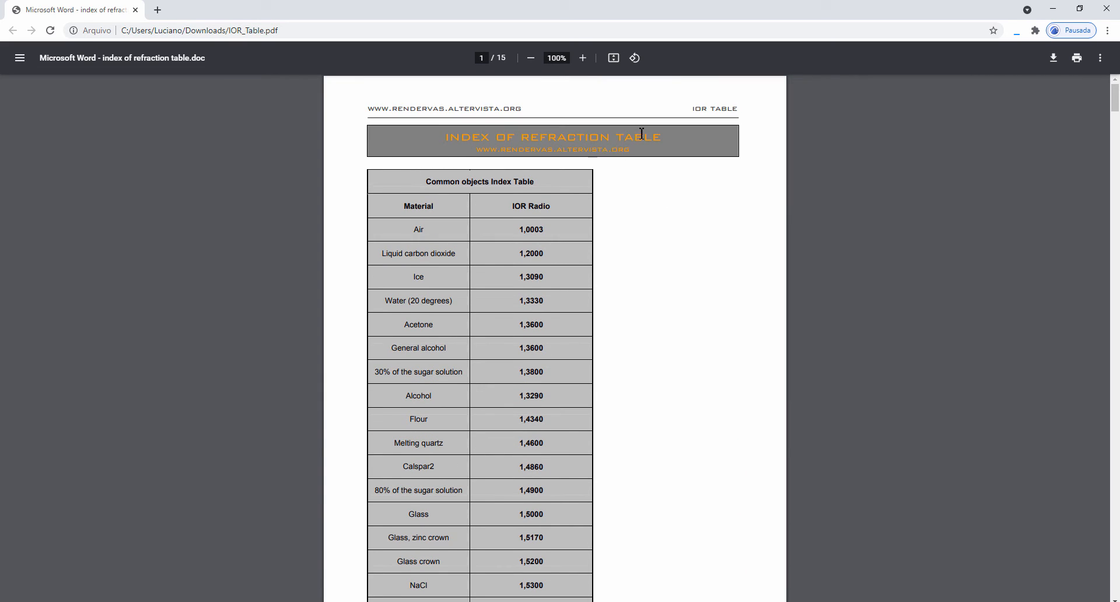
- Look through the first pages of IOR_Table.pdf and return to the glass entries in the common objects table
scroll(471, 338, "down", 2)
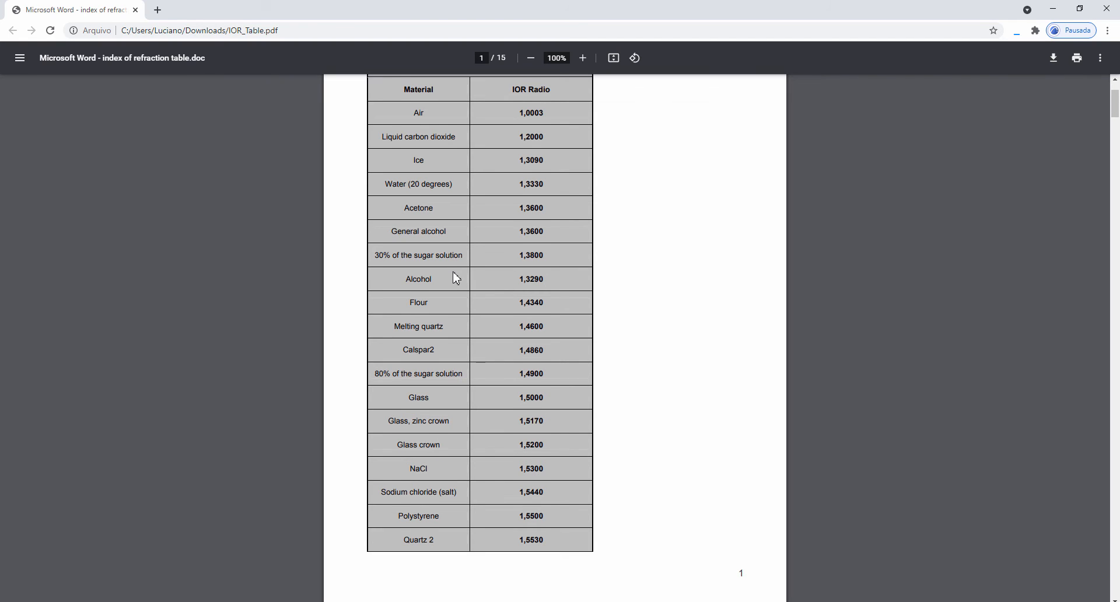
scroll(456, 278, "down", 5)
scroll(456, 282, "down", 2)
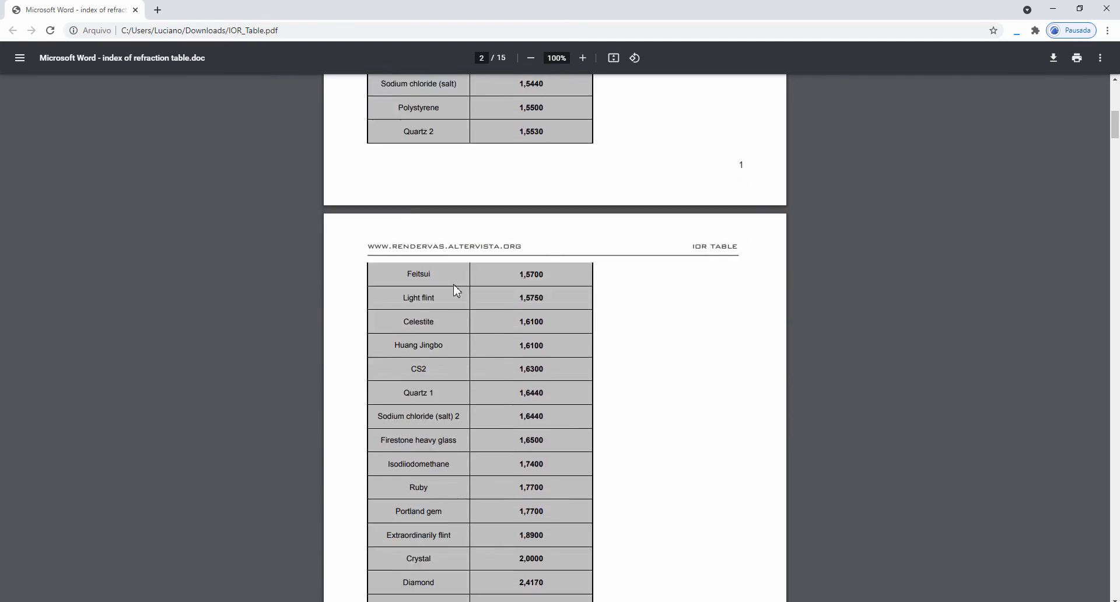
scroll(454, 285, "down", 5)
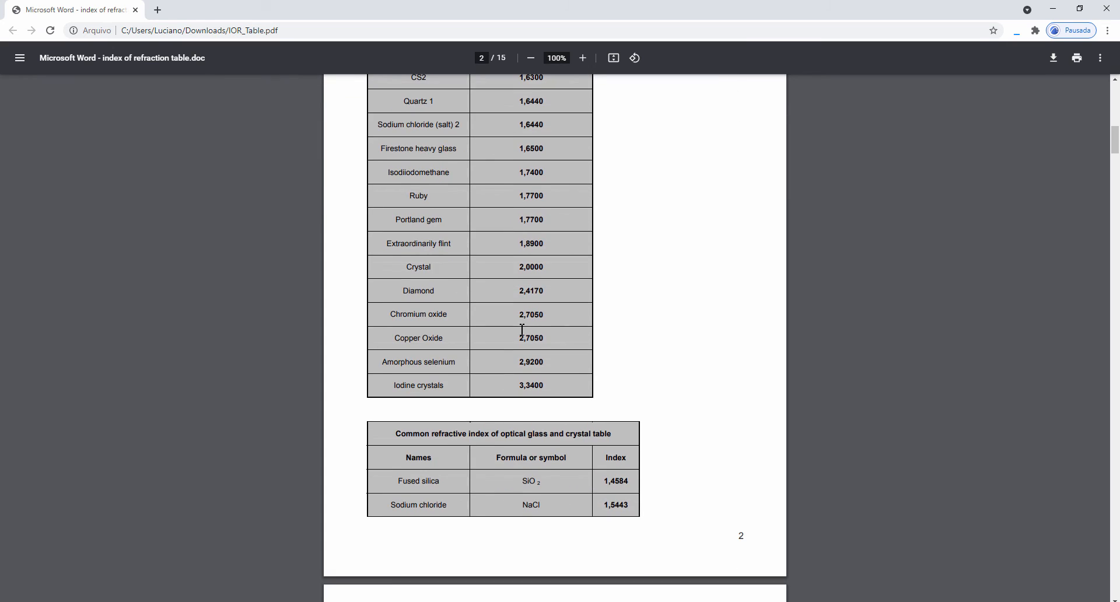
scroll(522, 330, "down", 4)
scroll(522, 330, "up", 8)
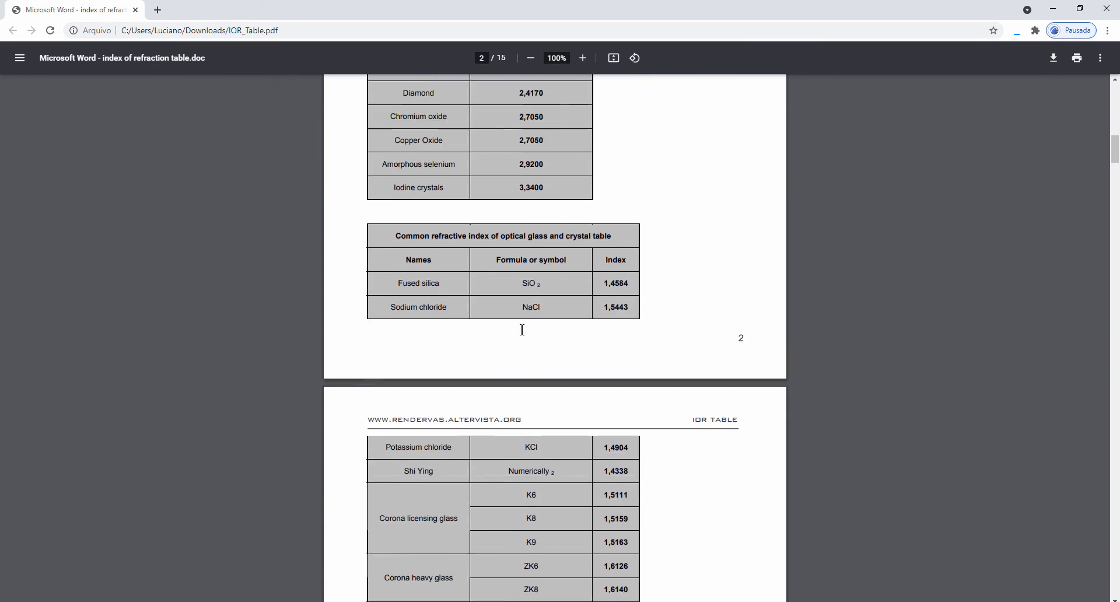
scroll(522, 330, "up", 9)
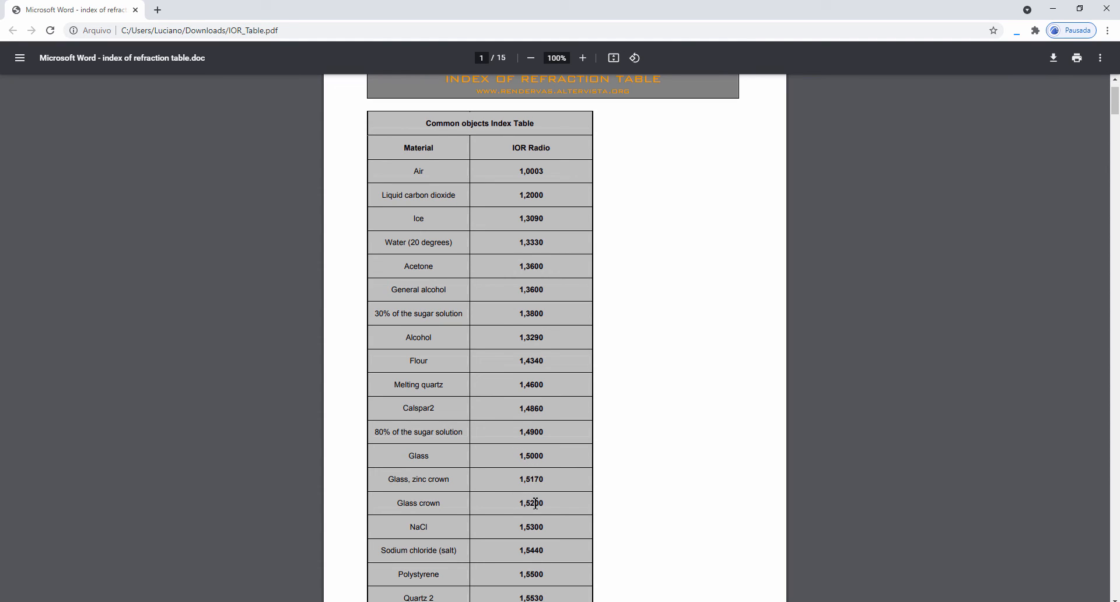
- Return to SketchUp, set the Vidro material's refraction IOR to 1,5 and render the region again
left_click(1052, 9)
left_click(865, 430)
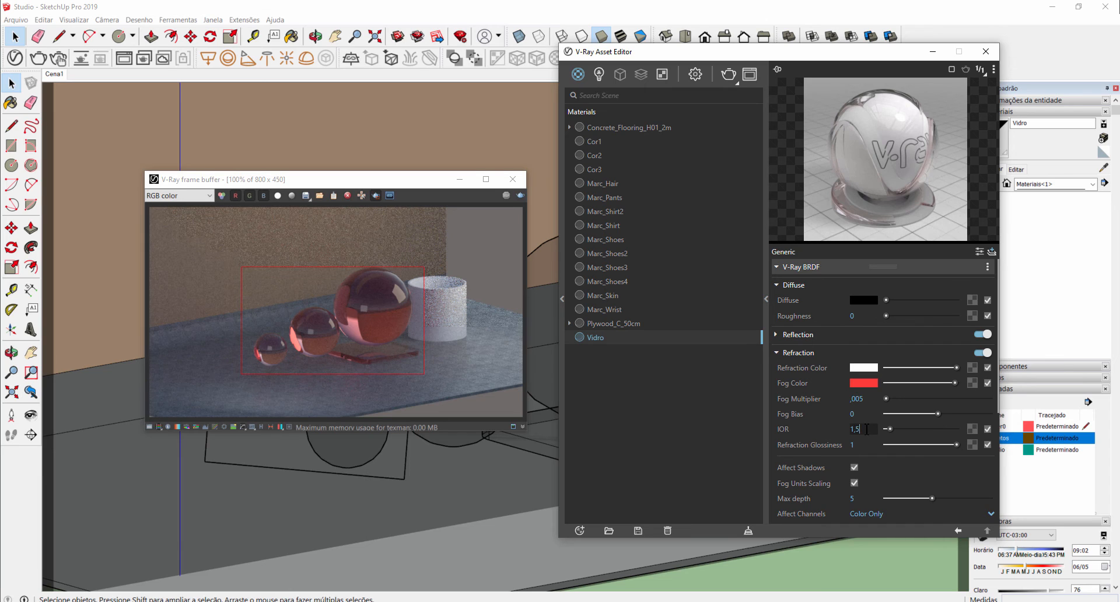
key("Return")
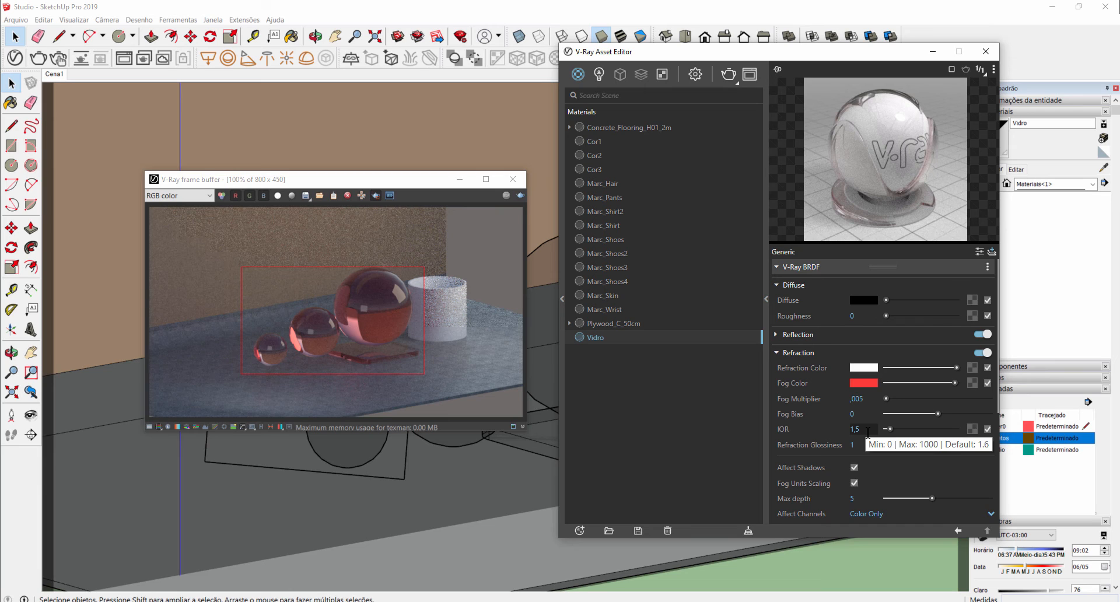
left_click(521, 196)
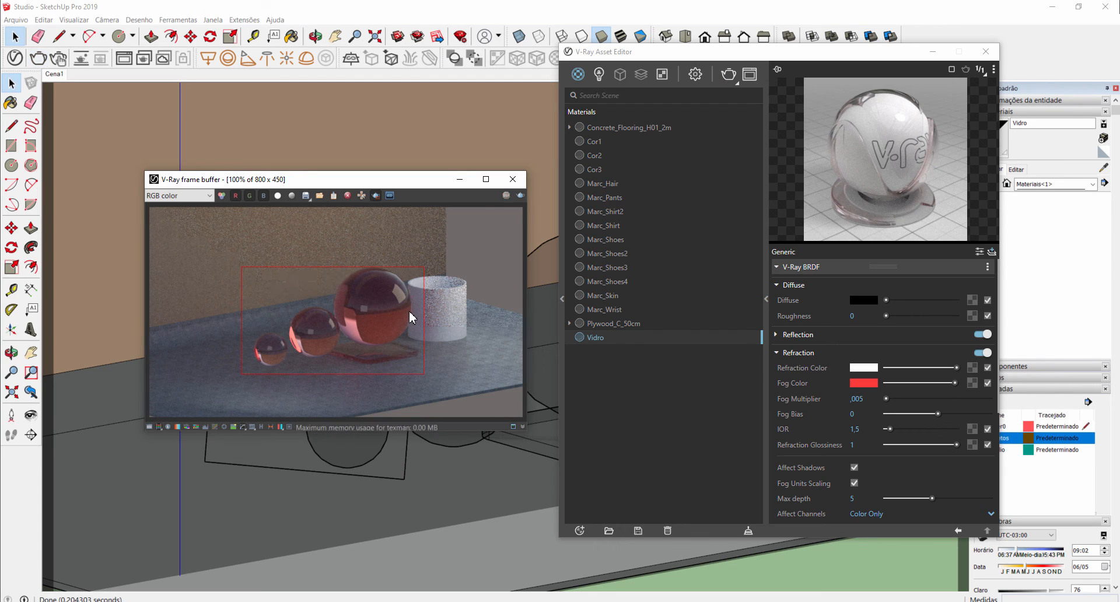
- Enlarge the browser's reference image of glass at glossiness 0.6 to 0.9, compare the samples, and return to the Refraction Glossiness setting
left_click(863, 445)
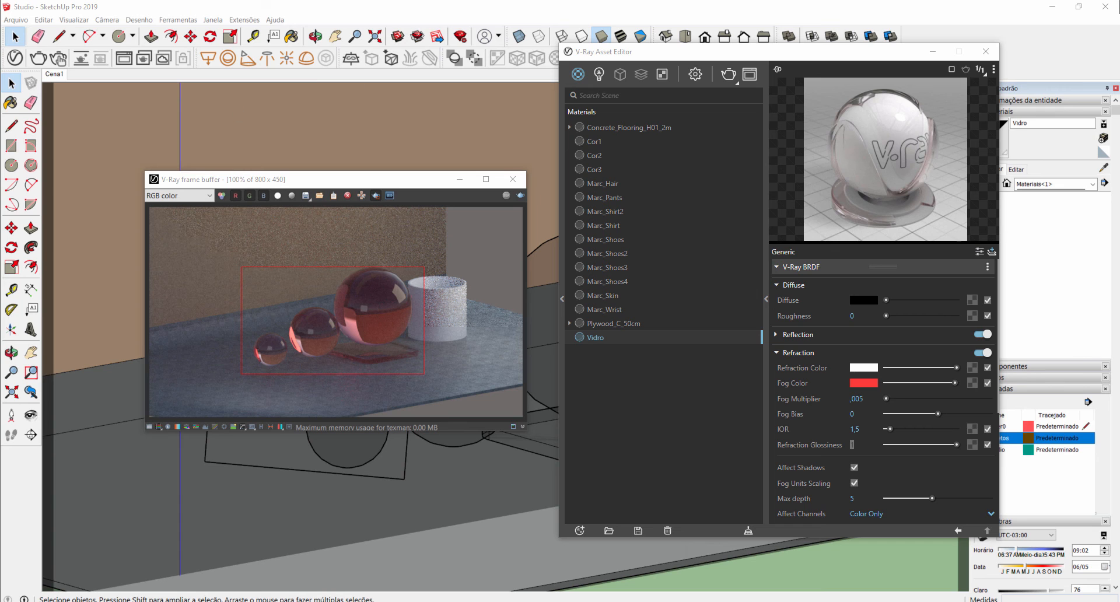
left_click_drag(0, 154, 648, 153)
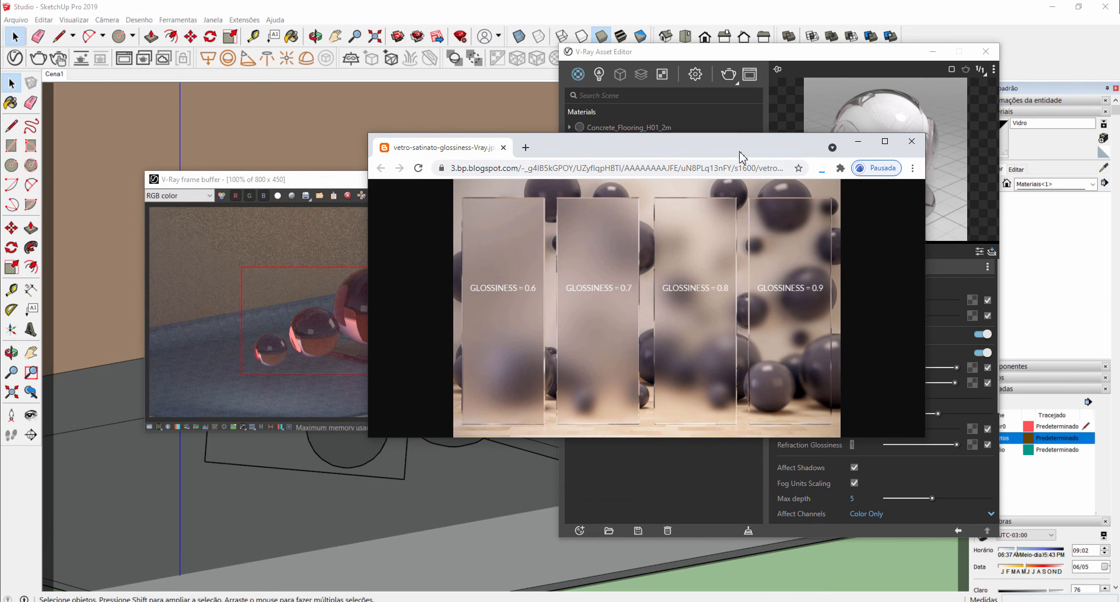
left_click_drag(739, 150, 702, 140)
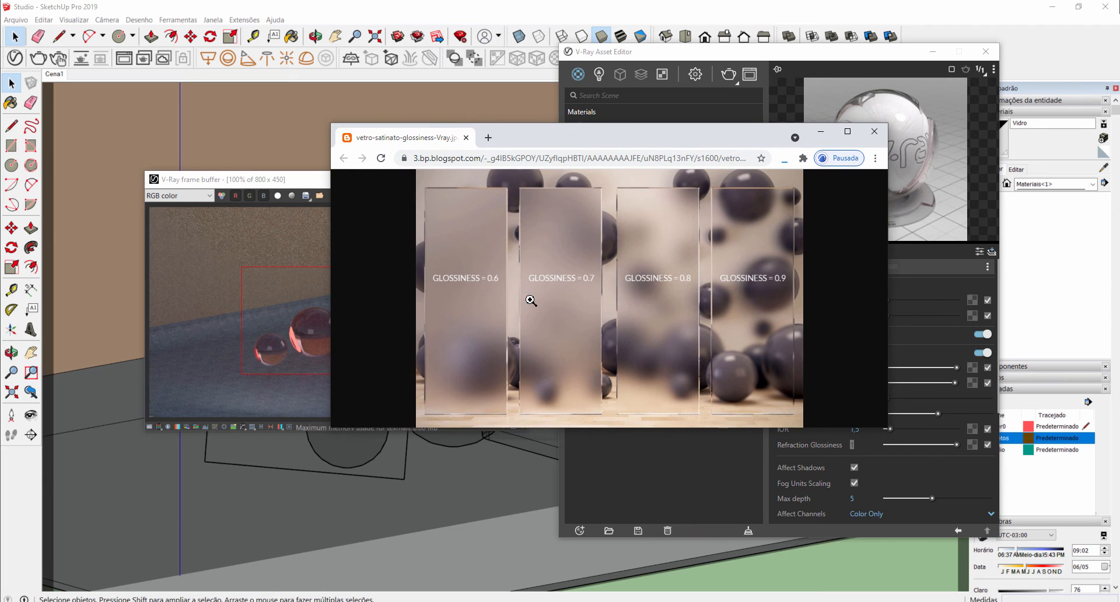
left_click_drag(701, 430, 702, 477)
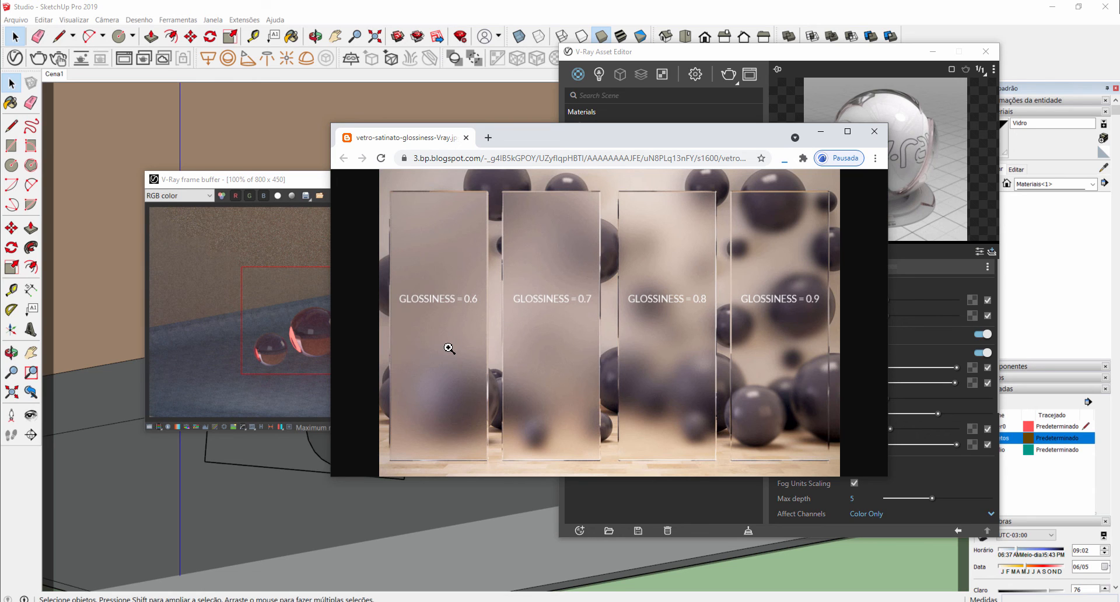
left_click_drag(684, 144, 497, 112)
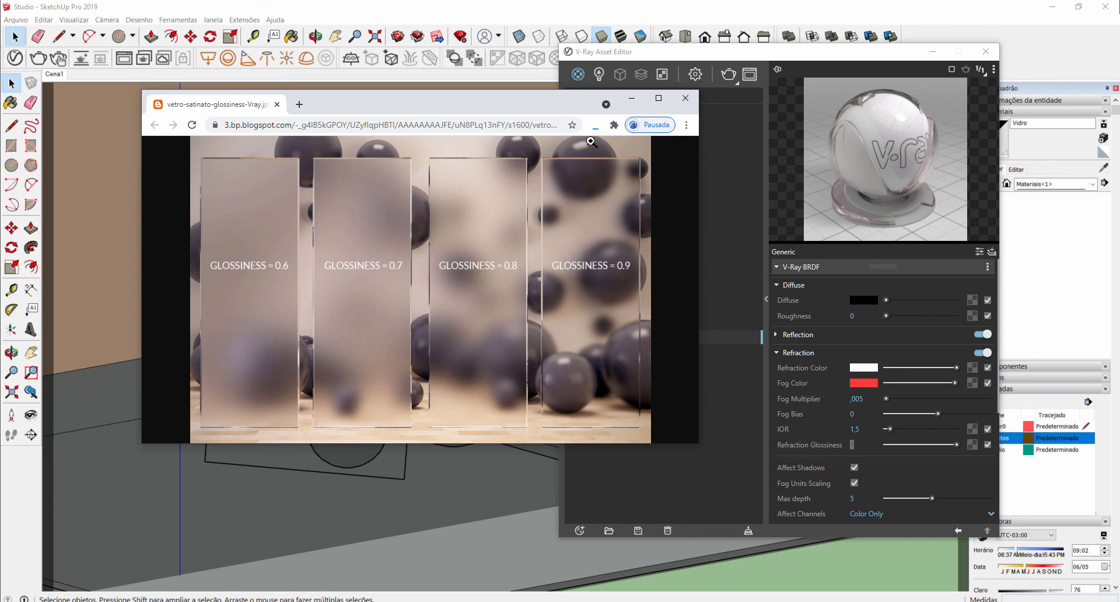
left_click(631, 98)
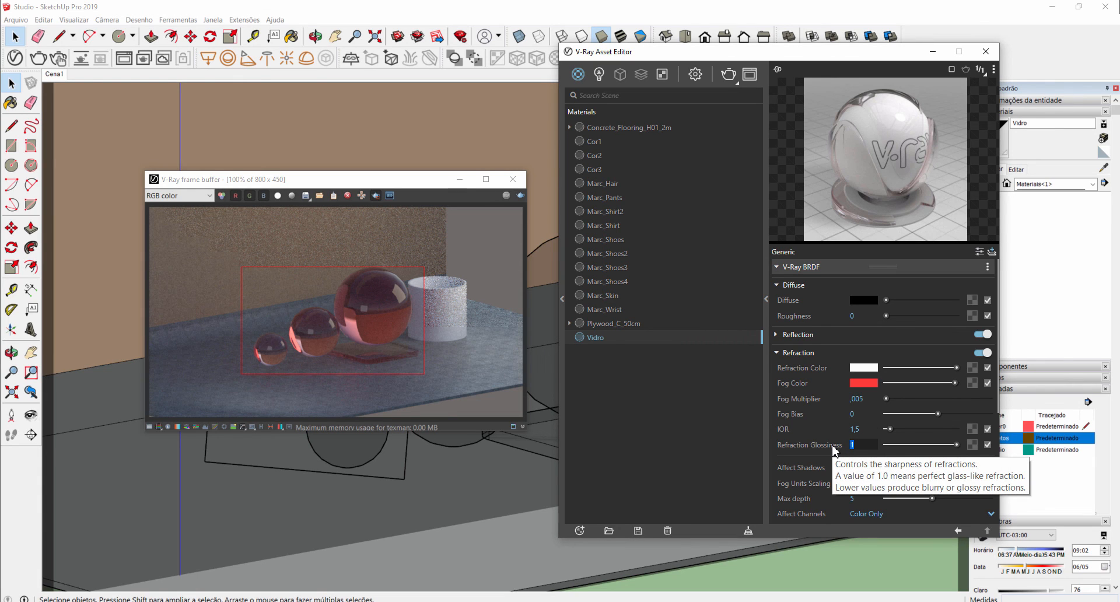
- Set the Vidro material's Refraction Glossiness to 0,5 and render the region again
type(",5")
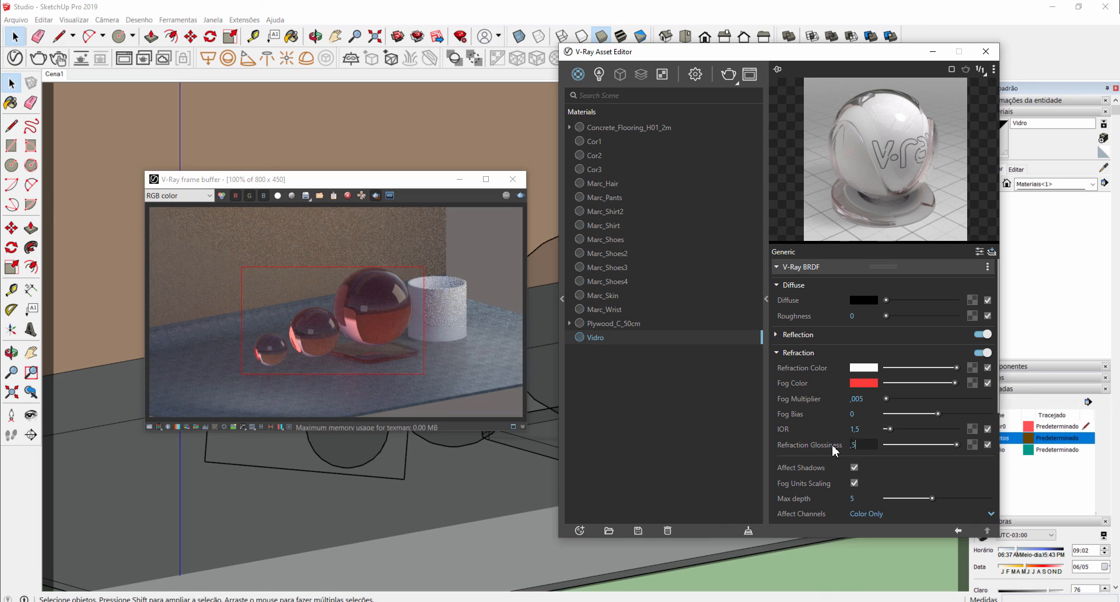
key("Return")
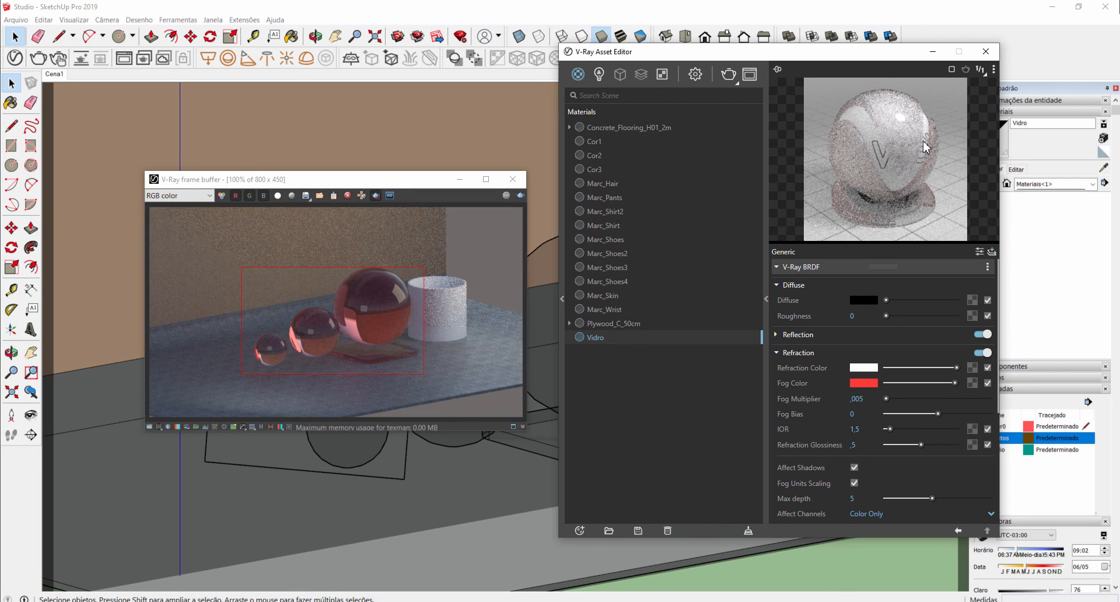
left_click(521, 196)
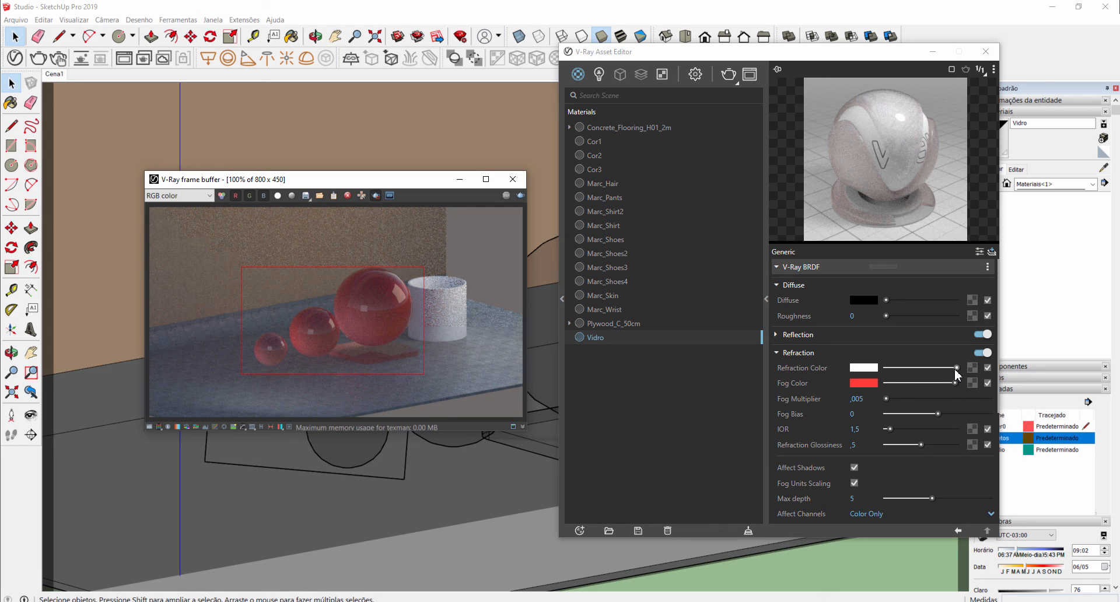
- Expand the Vidro material's Reflection settings and review its options, including Reflection IOR and Max Depth
left_click(852, 337)
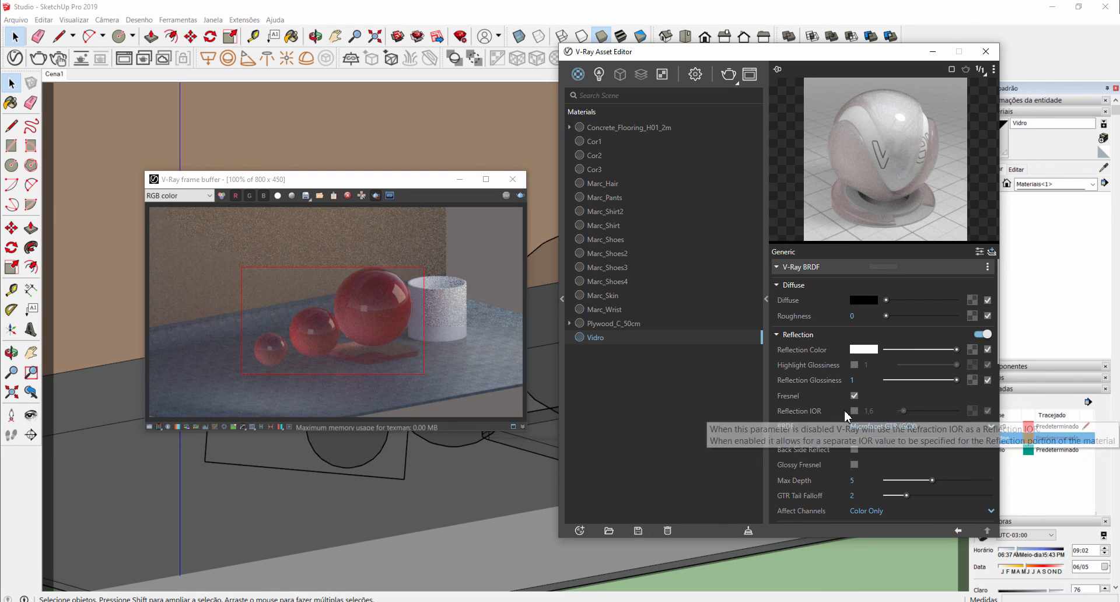
scroll(825, 492, "down", 3)
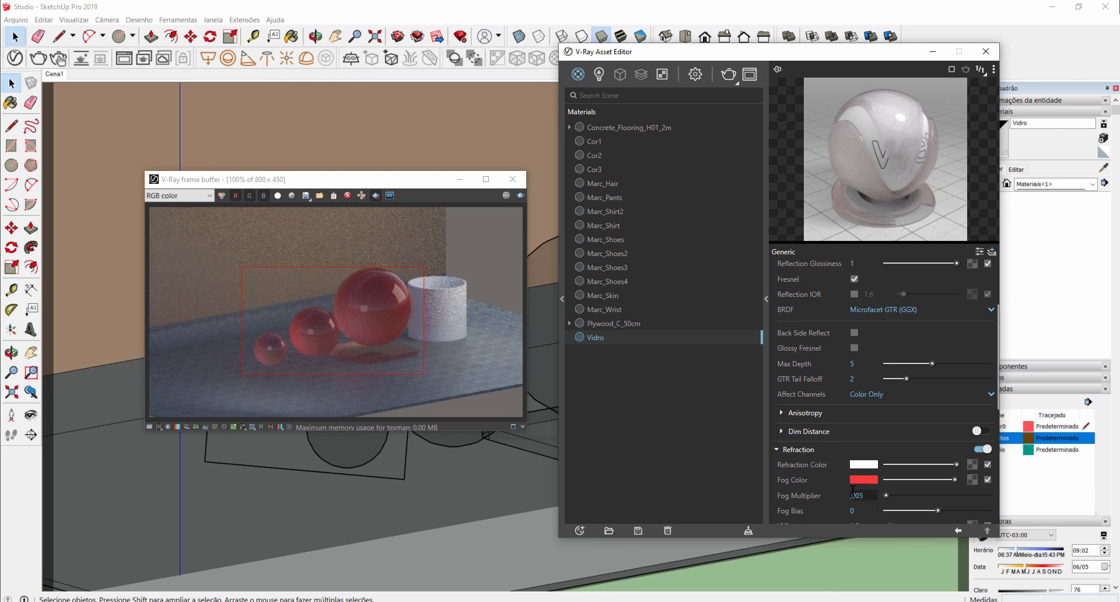
scroll(840, 478, "up", 3)
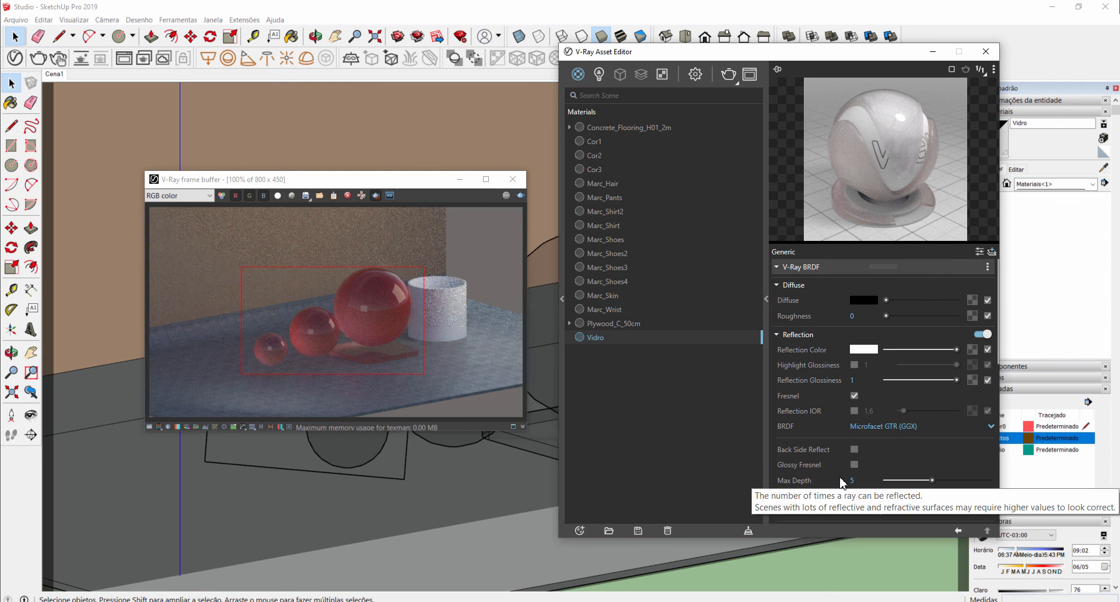